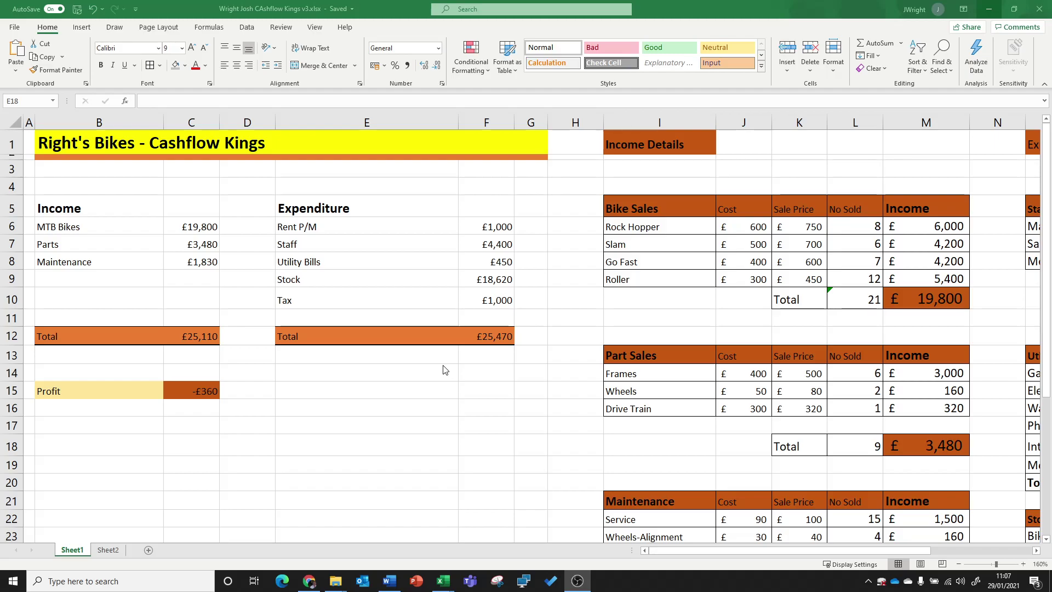
Step: Review the sheet title, the Income and Expenditure summaries, both totals and the Profit cell
left_click(96, 142)
left_click_drag(164, 144, 364, 148)
left_click(364, 411)
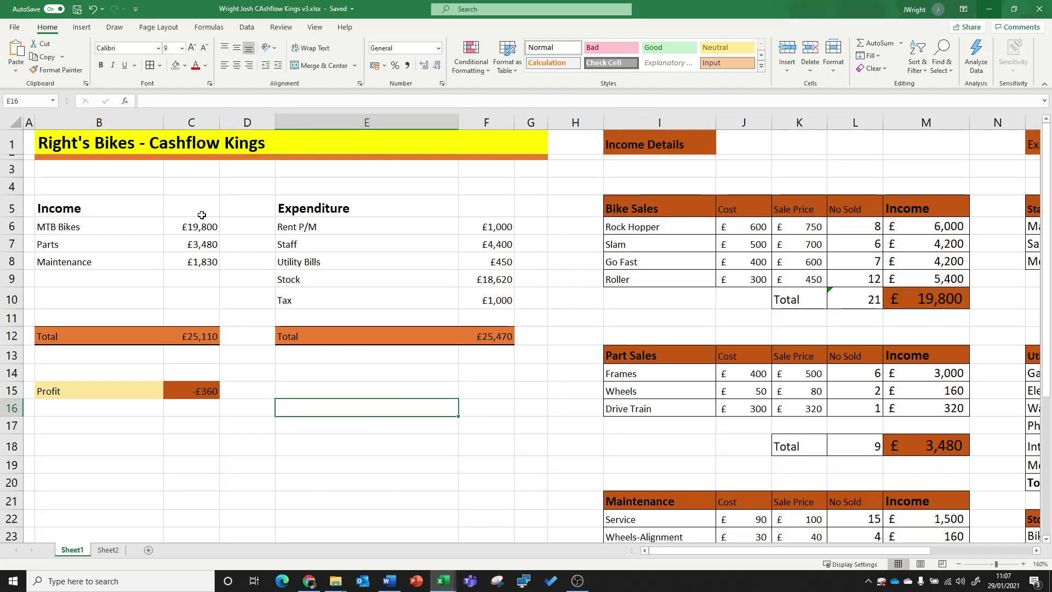
left_click_drag(201, 214, 201, 277)
left_click_drag(411, 212, 384, 280)
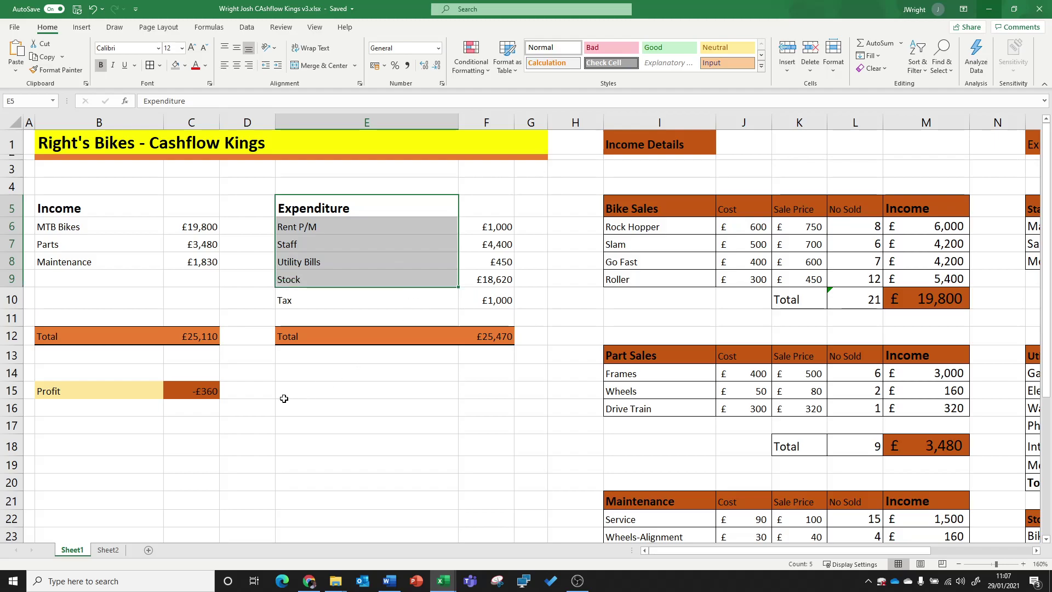
left_click(194, 336)
left_click(507, 345)
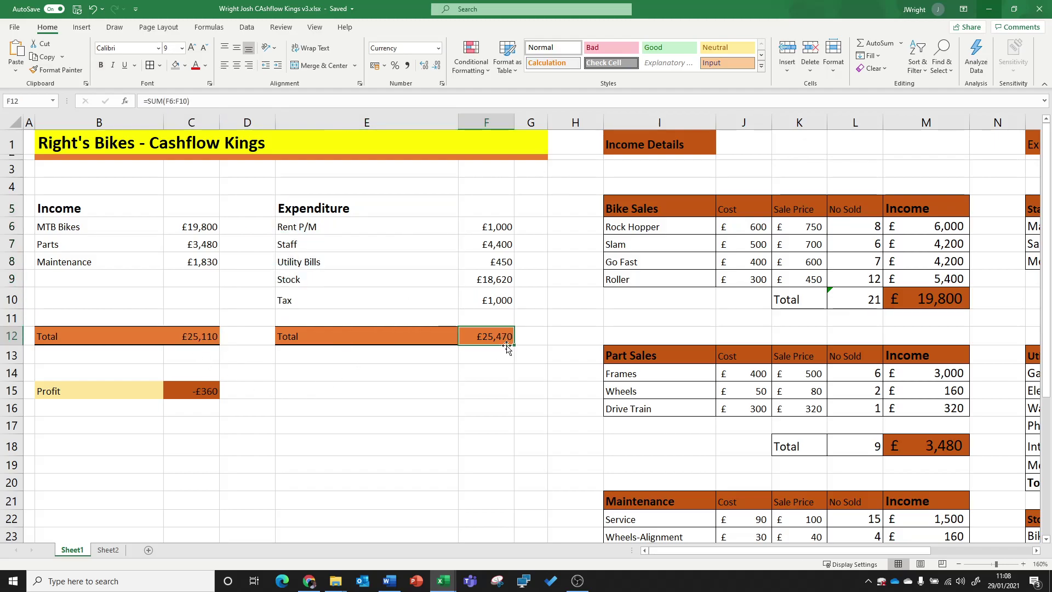
left_click(206, 394)
left_click(364, 428)
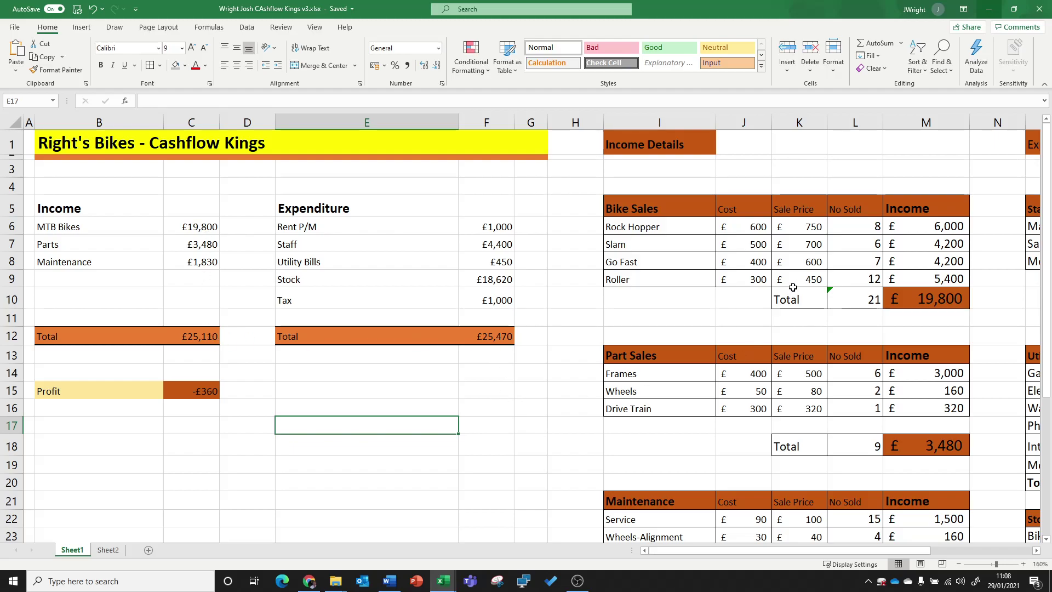
Step: Inspect the Bike Sales formulas for the Rock Hopper income and the income total without changing them
double_click(890, 227)
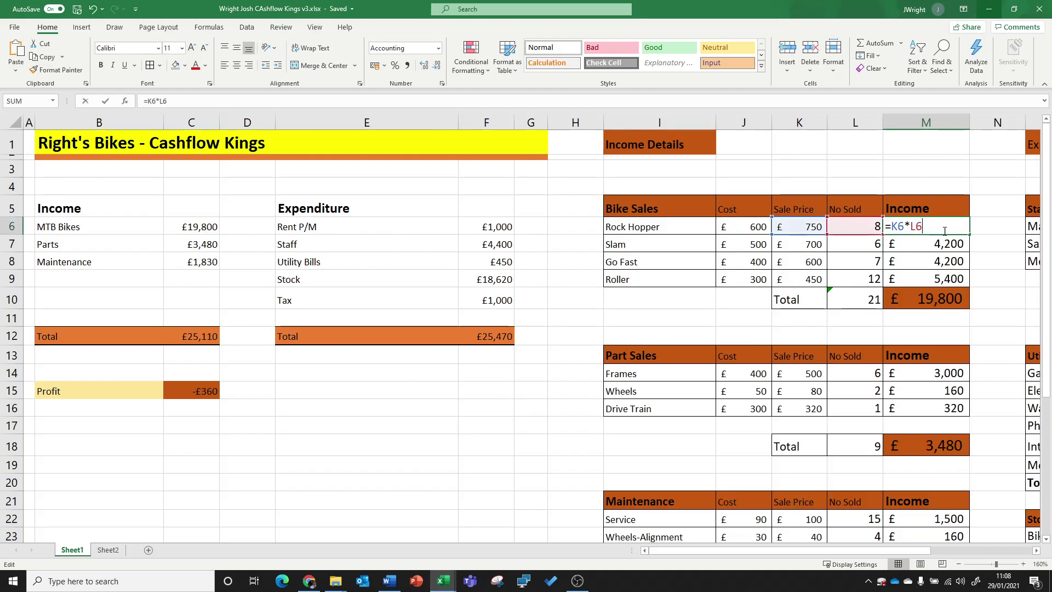
double_click(918, 299)
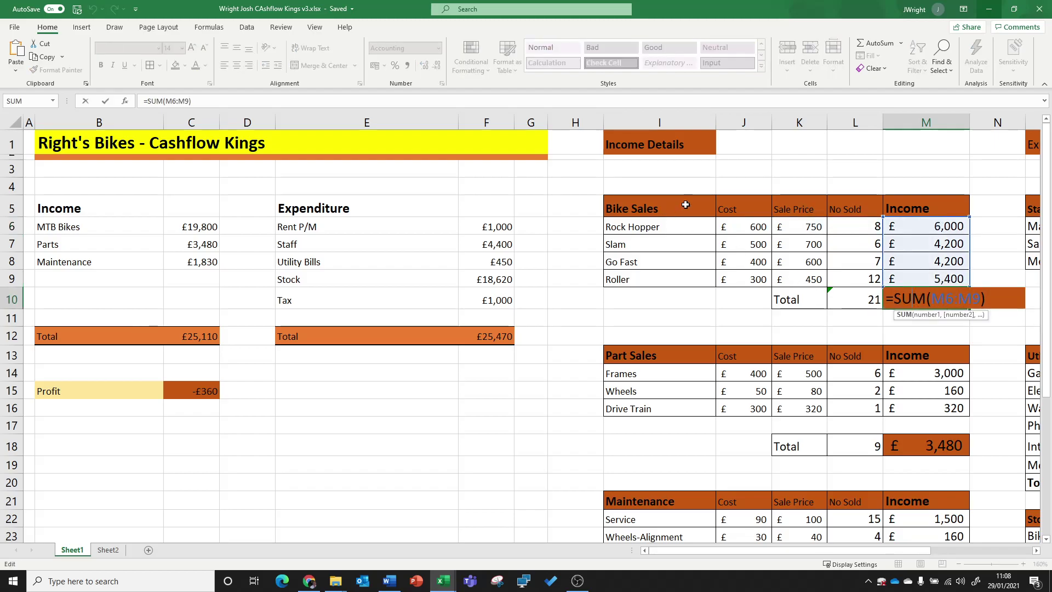
key("Escape")
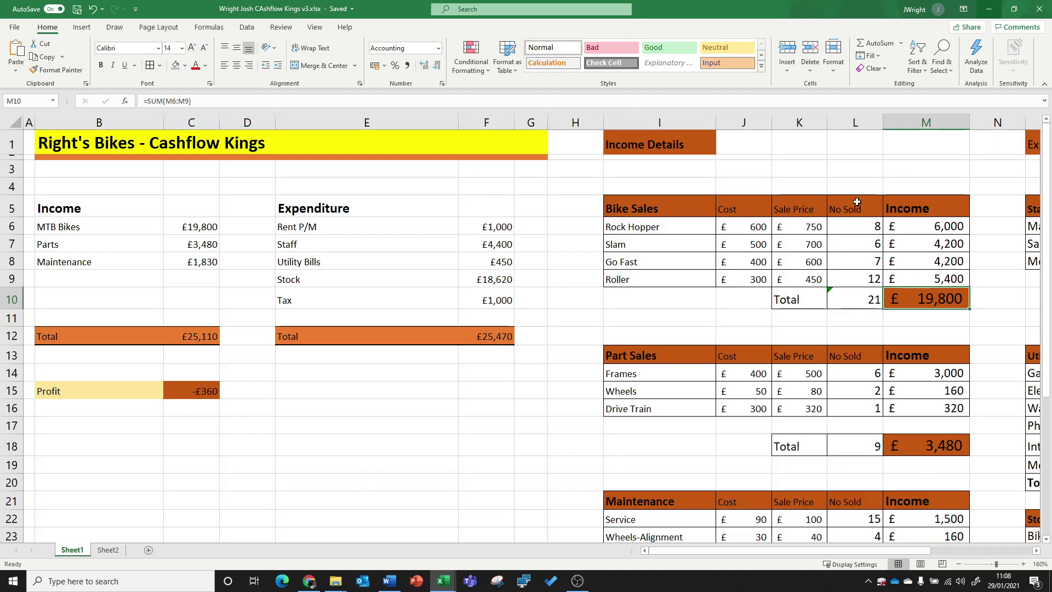
Step: Set the Rock Hopper number sold to 0 in the Bike Sales table and check the Profit cell
left_click(875, 229)
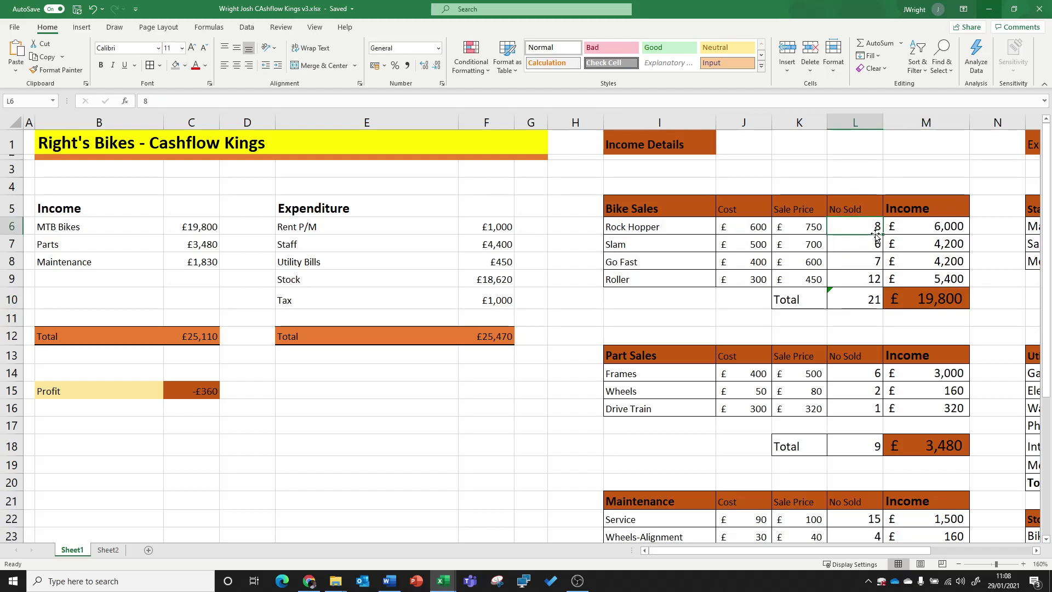
type("0")
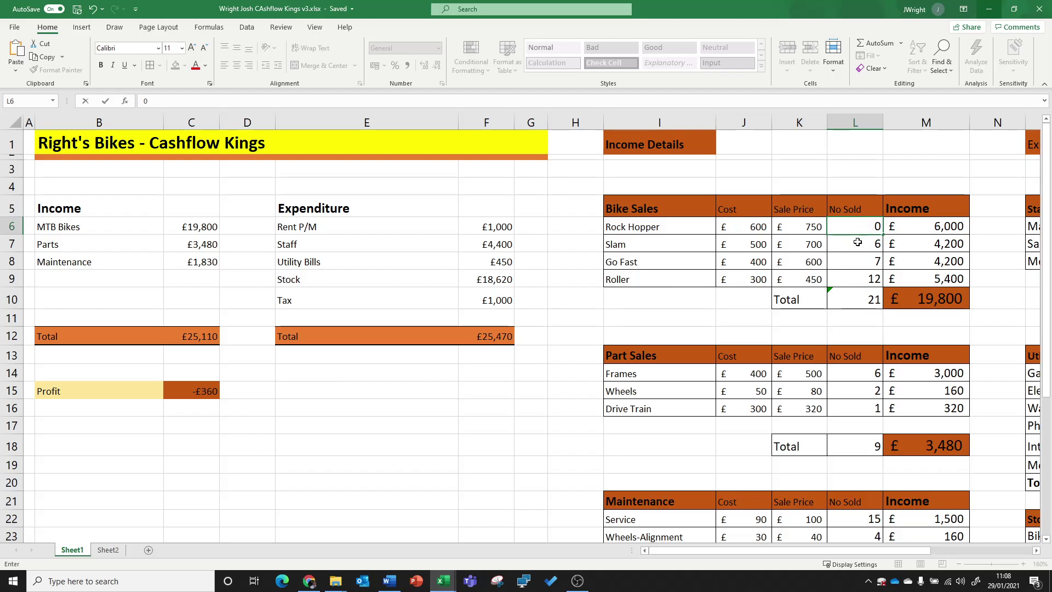
key("Return")
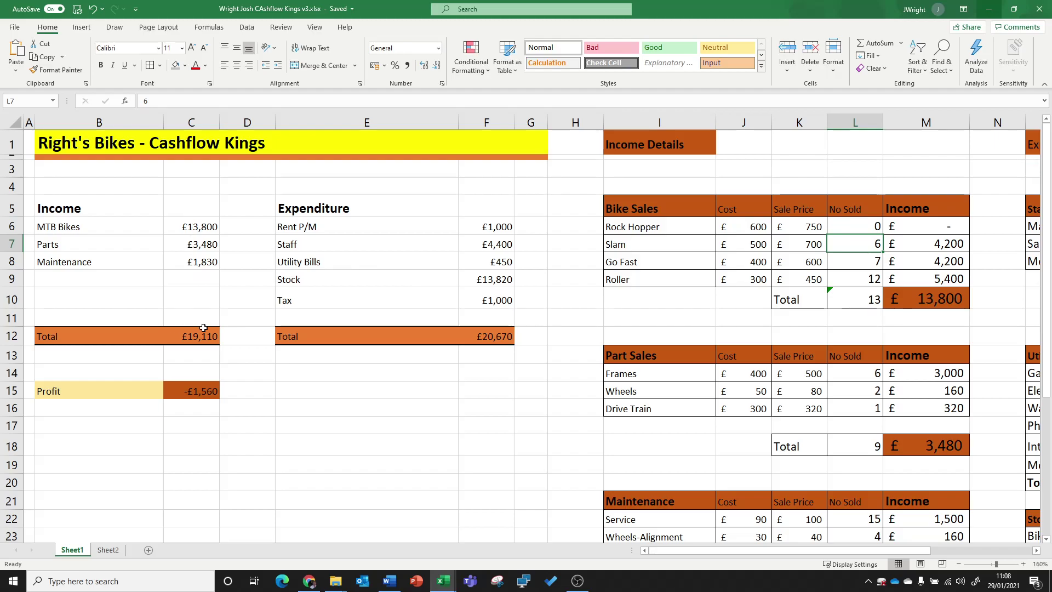
left_click(206, 394)
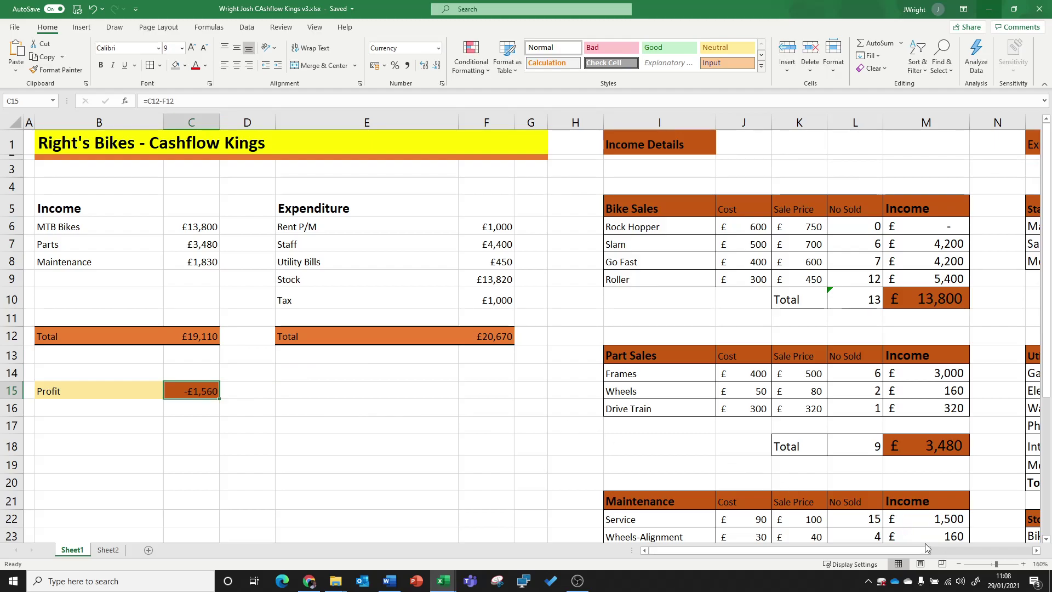
Step: Trace the precedents of Profit cell C15 through every level back to the detail tables, and remove the arrows
left_click(959, 565)
left_click(959, 565)
left_click(959, 565)
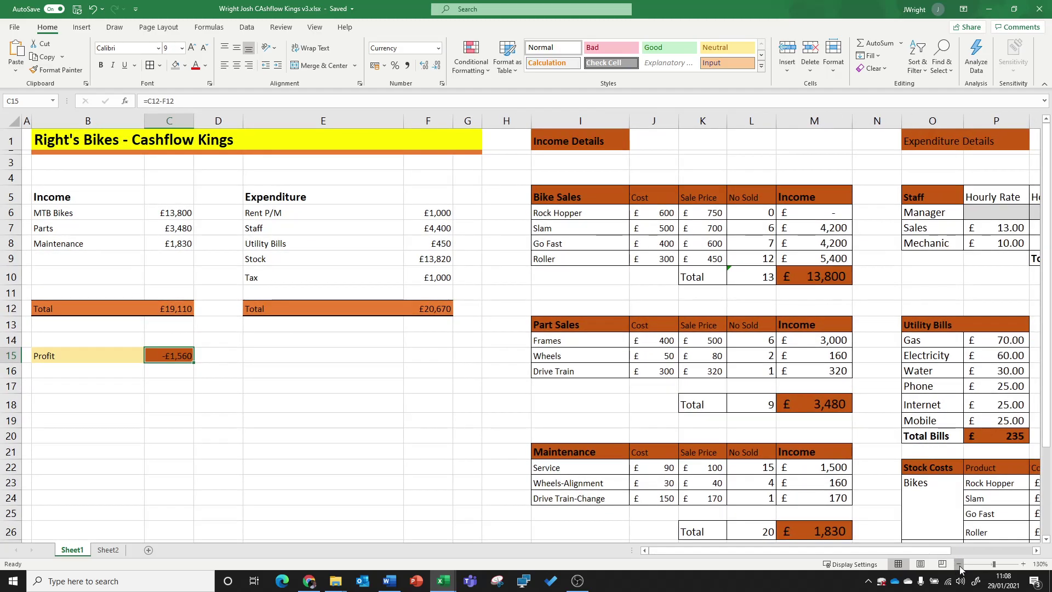
left_click(959, 565)
left_click(959, 565)
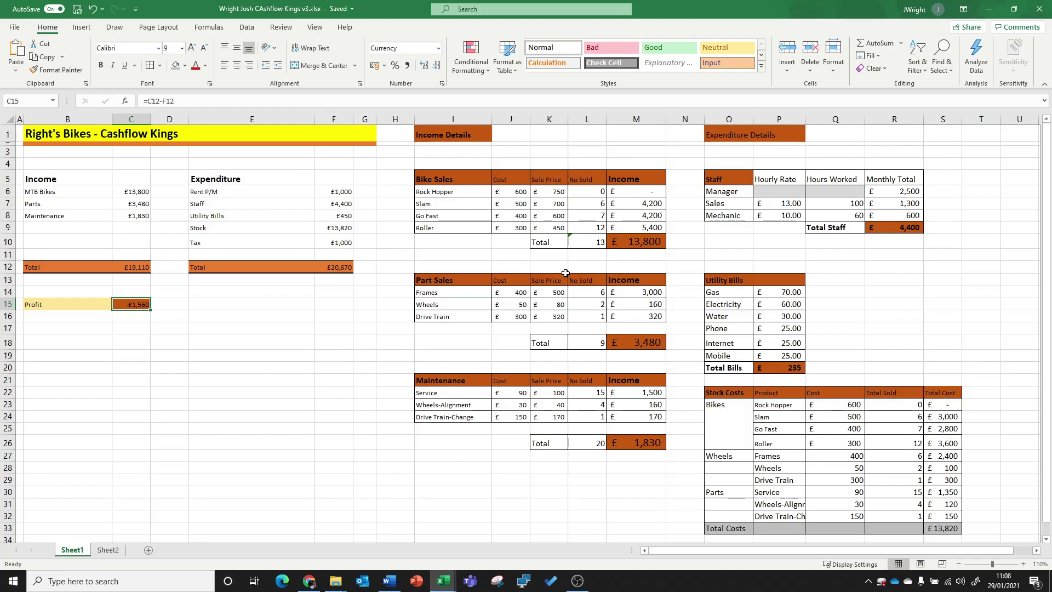
left_click(135, 354)
left_click(130, 306)
left_click(210, 27)
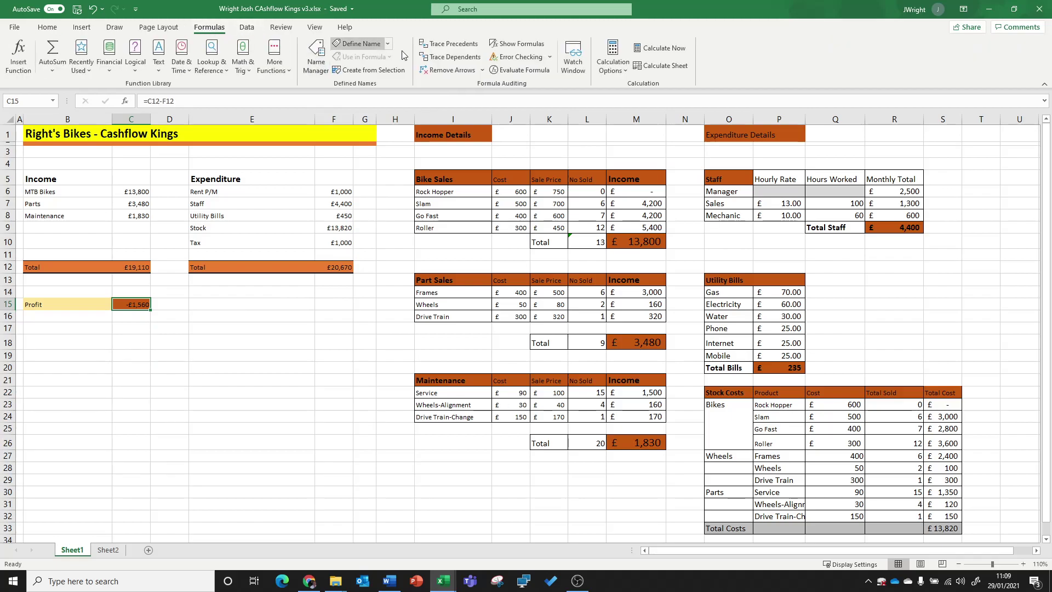
left_click(461, 44)
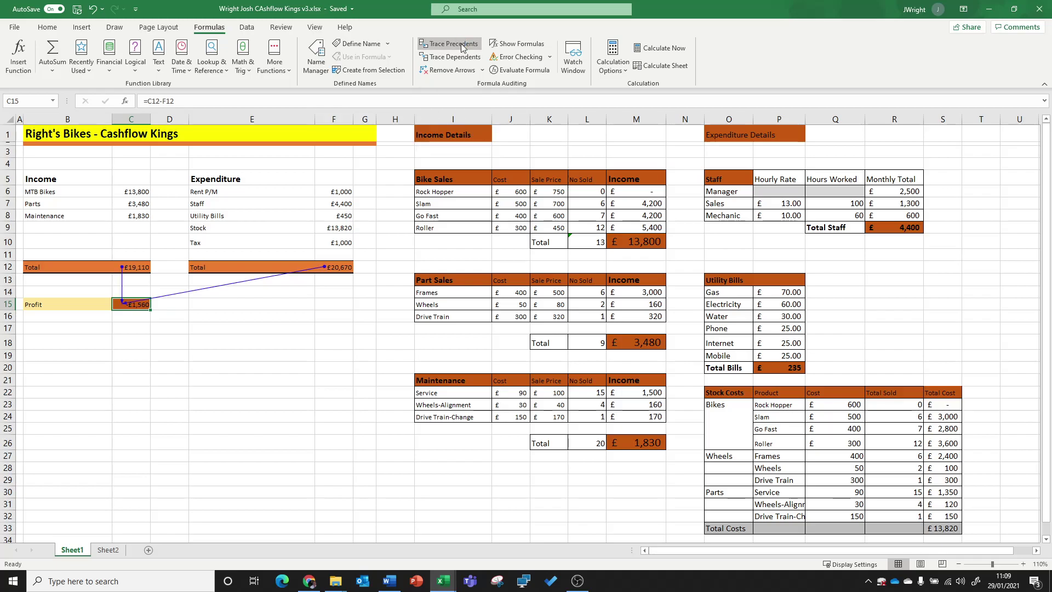
left_click(461, 44)
left_click(462, 44)
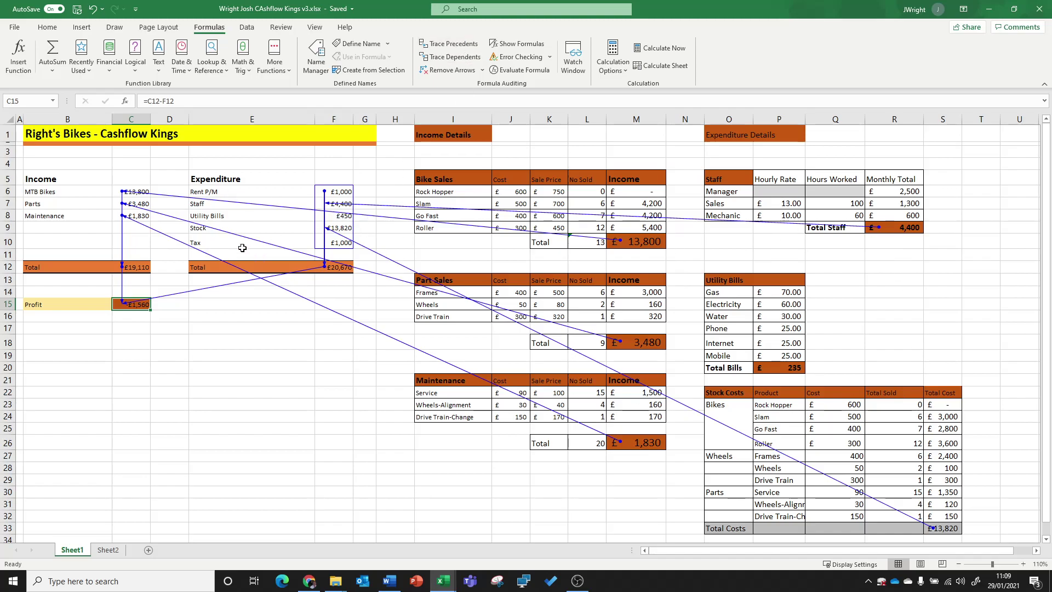
left_click(450, 46)
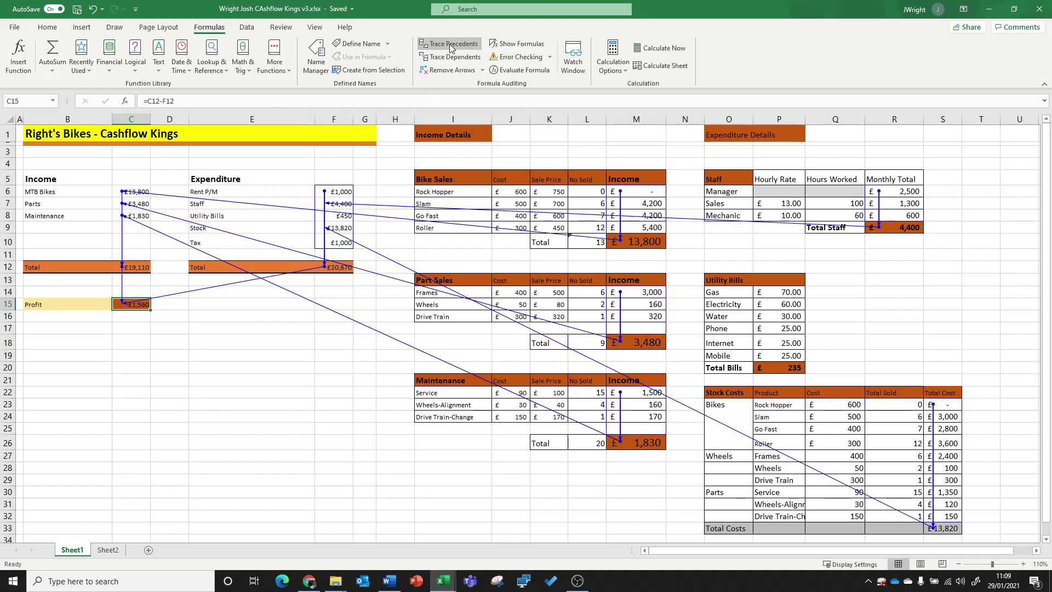
left_click(451, 46)
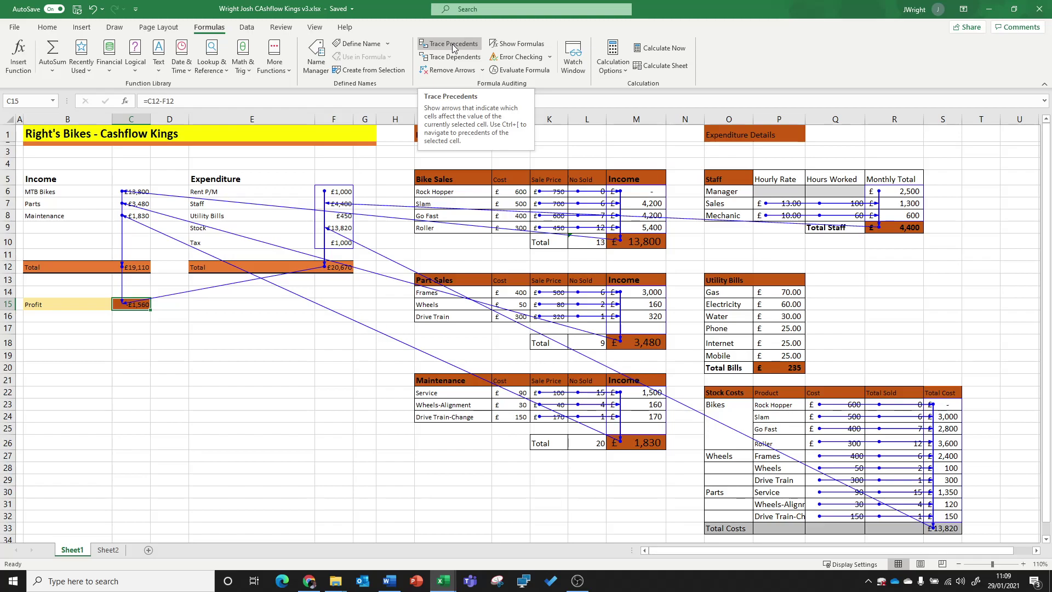
left_click(450, 70)
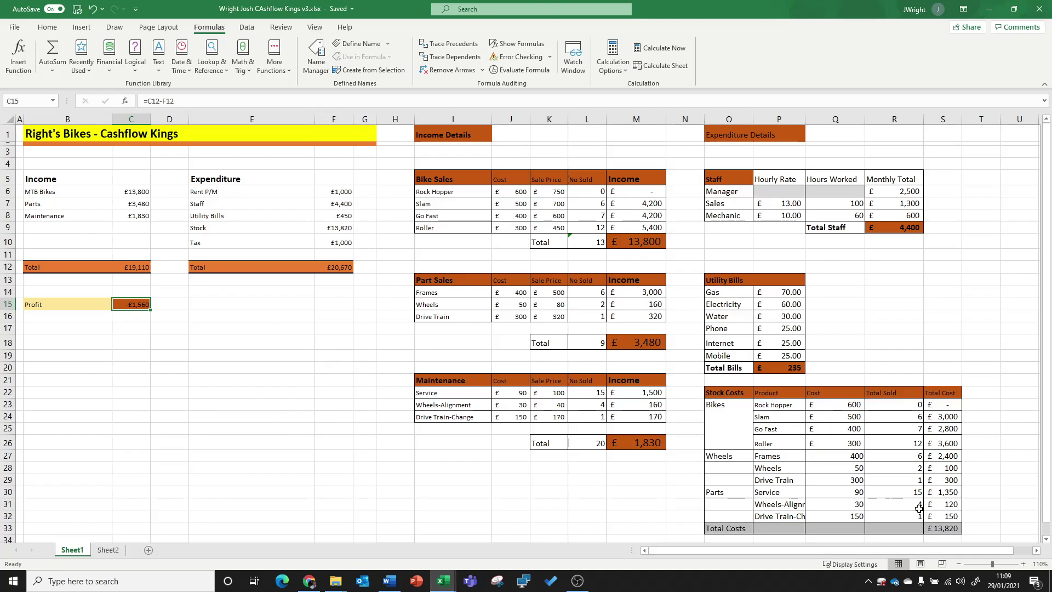
Step: Insert the recommended Clustered Column chart from the MTB Bikes, Parts and Maintenance income data in B6:C8
left_click(1023, 565)
left_click(1024, 565)
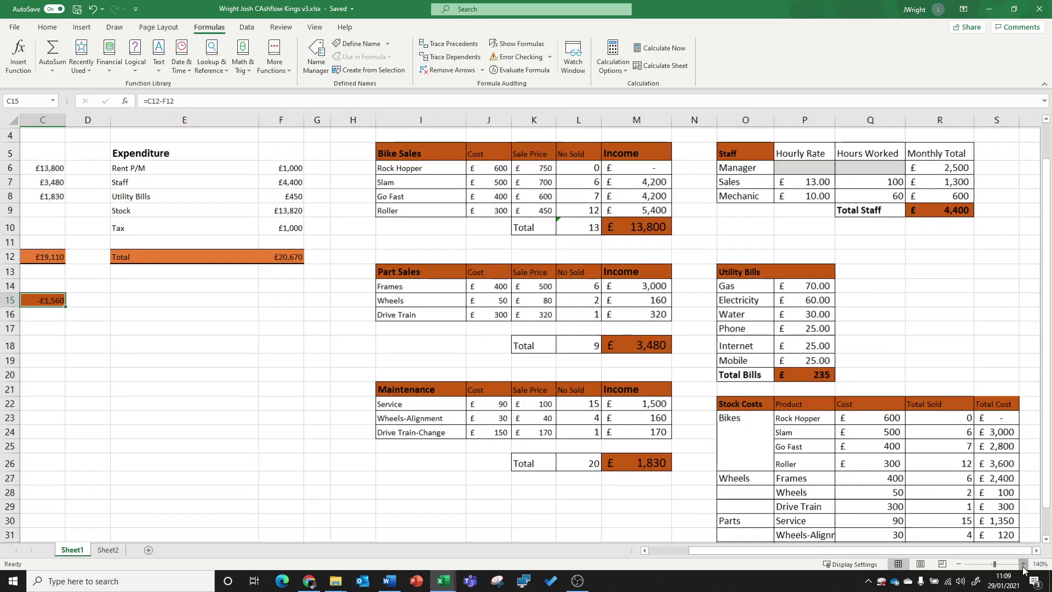
left_click(1023, 565)
left_click(1023, 564)
left_click_drag(928, 554, 739, 558)
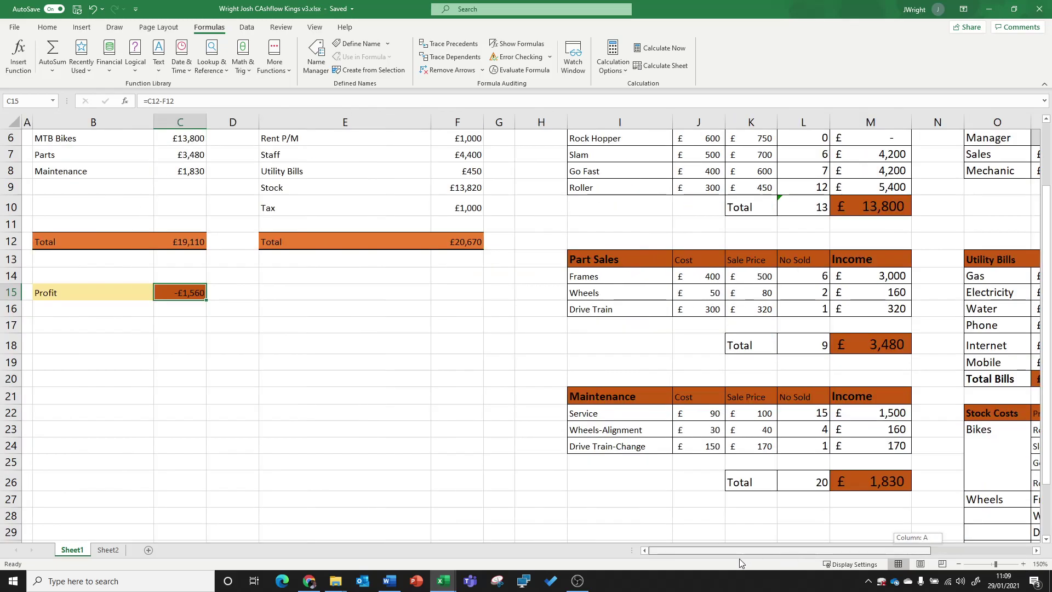
scroll(423, 416, "up", 2)
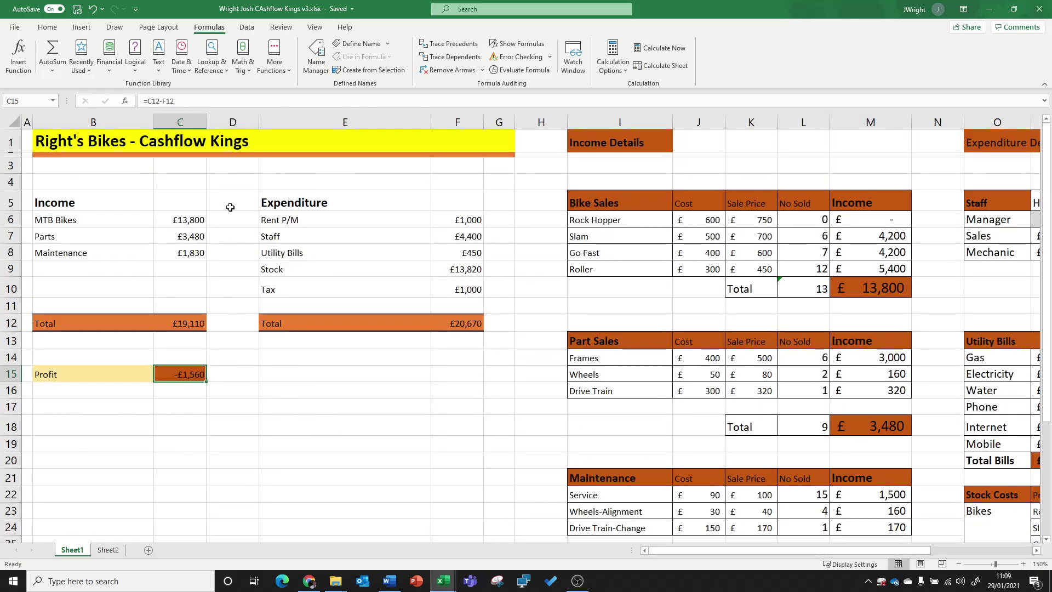
left_click_drag(85, 202, 167, 253)
left_click(133, 282)
left_click_drag(79, 219, 174, 257)
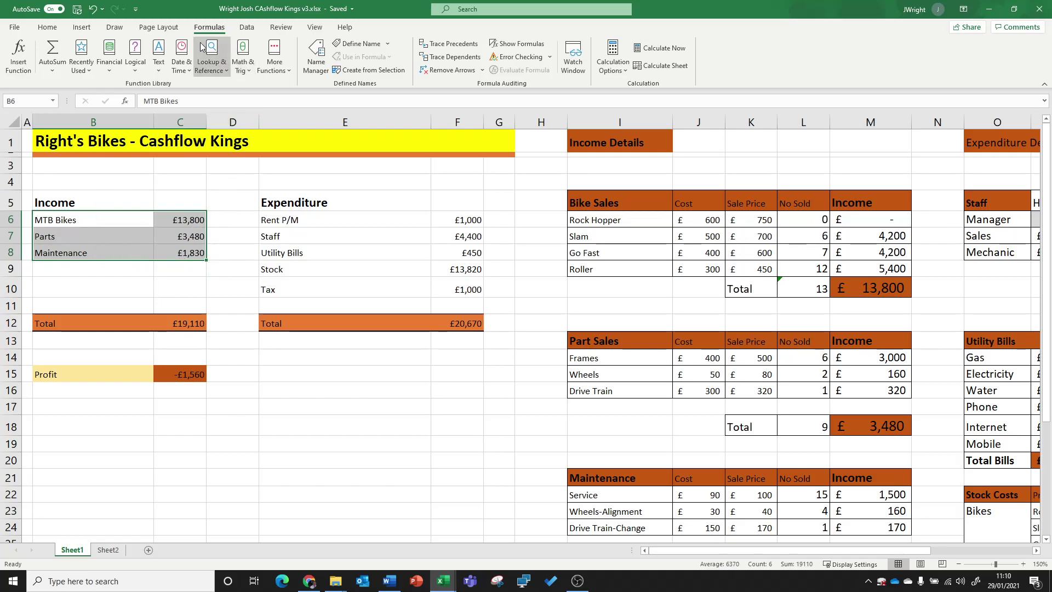
left_click(82, 28)
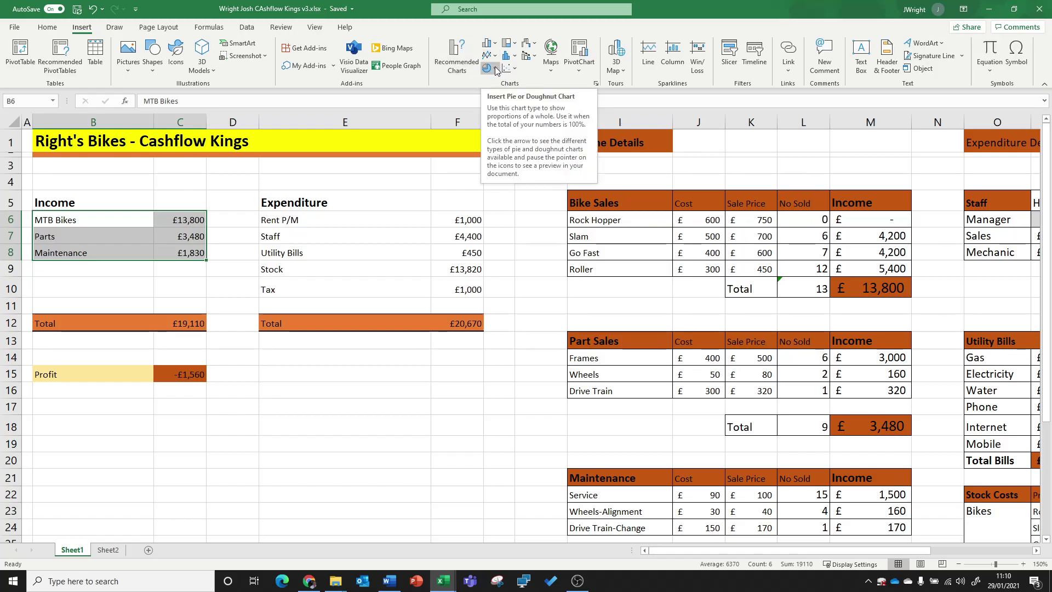
left_click(457, 57)
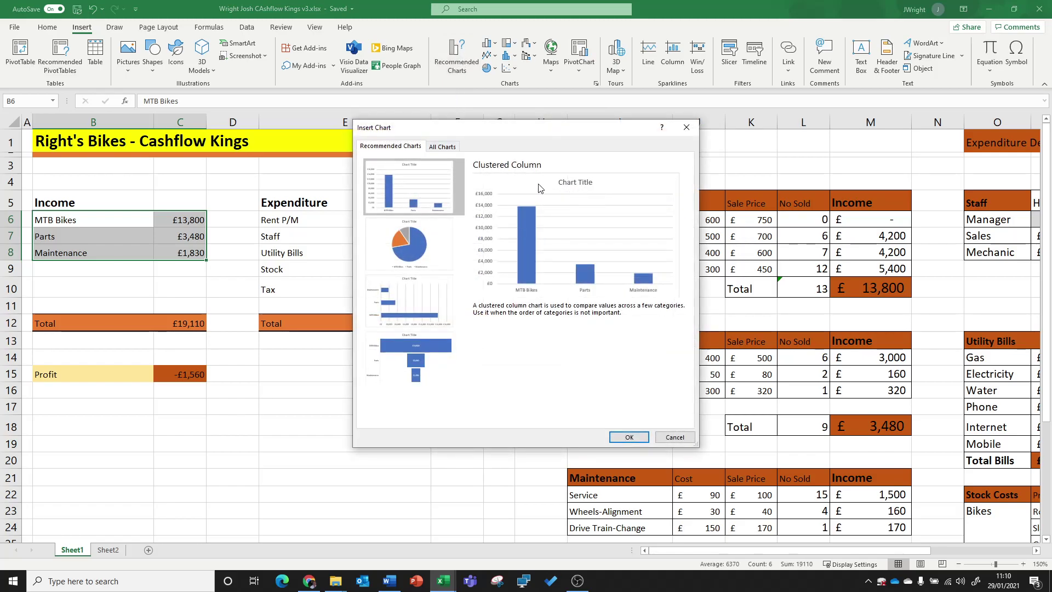
left_click(630, 436)
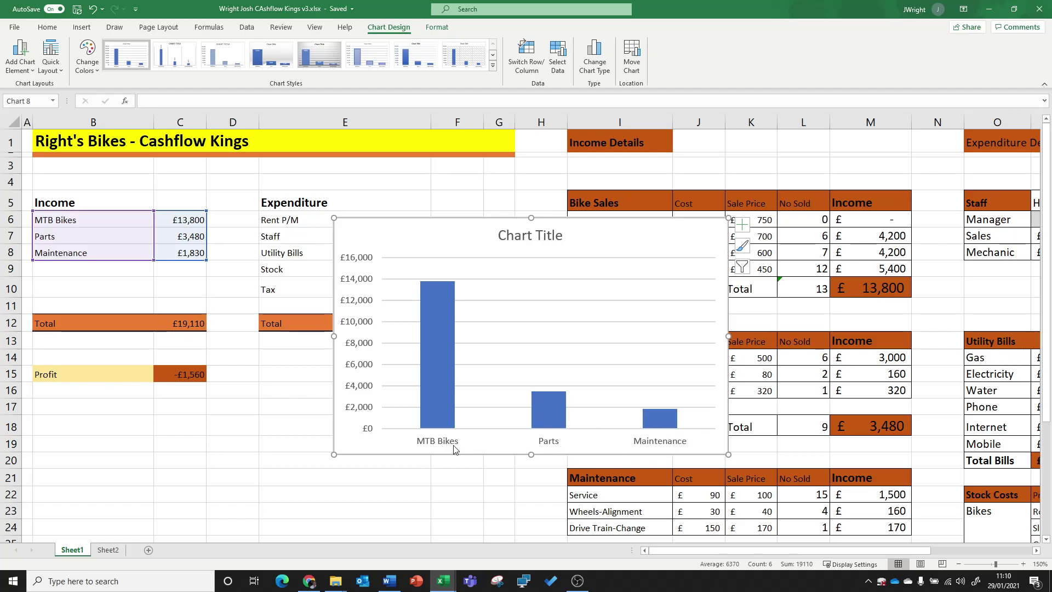
Step: Change the column chart's title to "Income Summary"
mouse_move(429, 294)
left_click(530, 235)
double_click(530, 236)
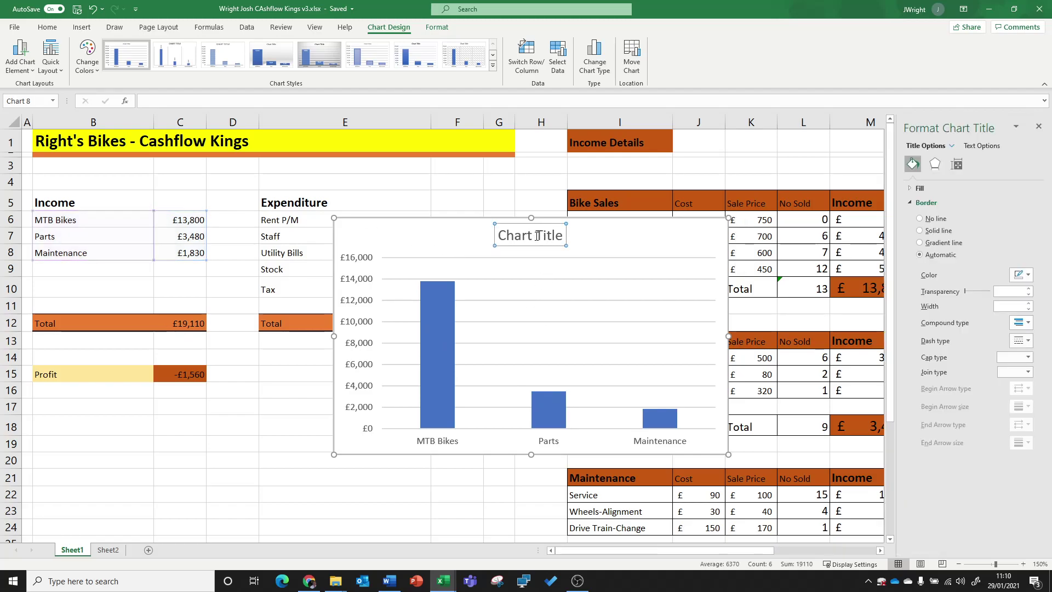
left_click(533, 236)
double_click(533, 237)
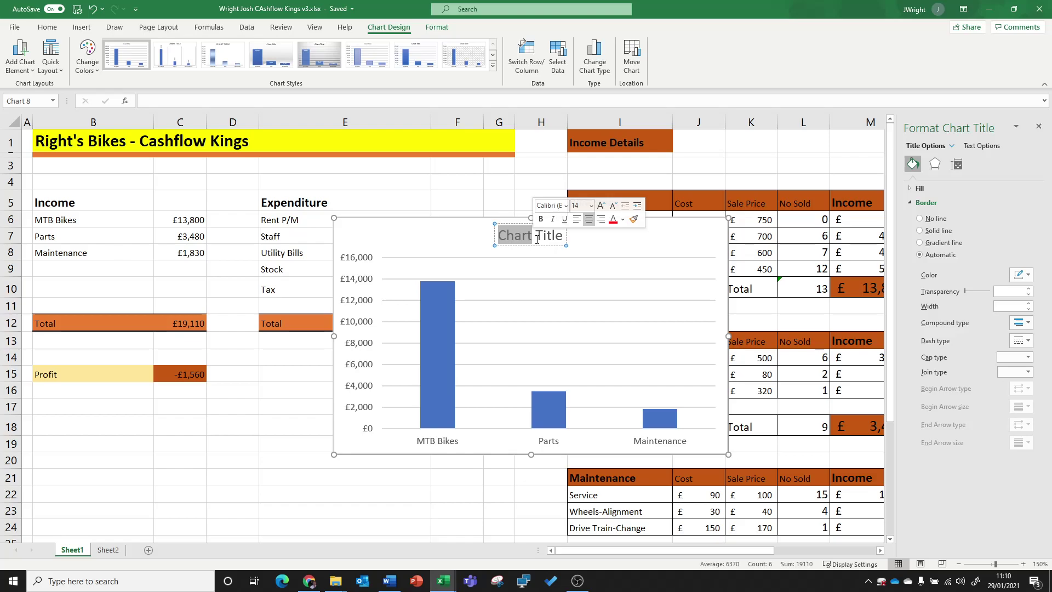
key("BackSpace")
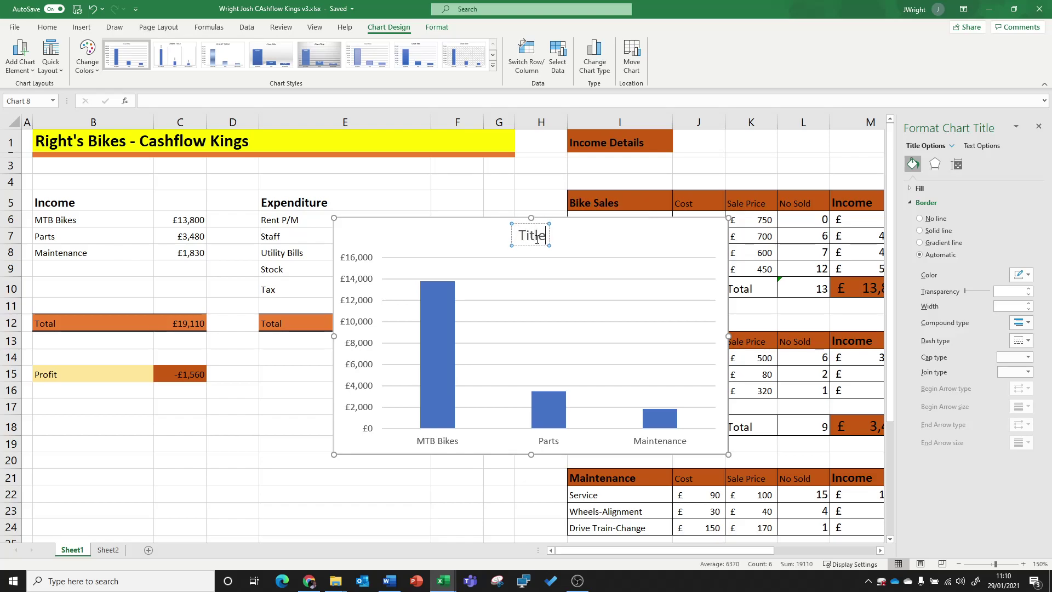
key("Delete")
key("Delete")
key("Delete")
key("Delete")
key("Delete")
type("Income ")
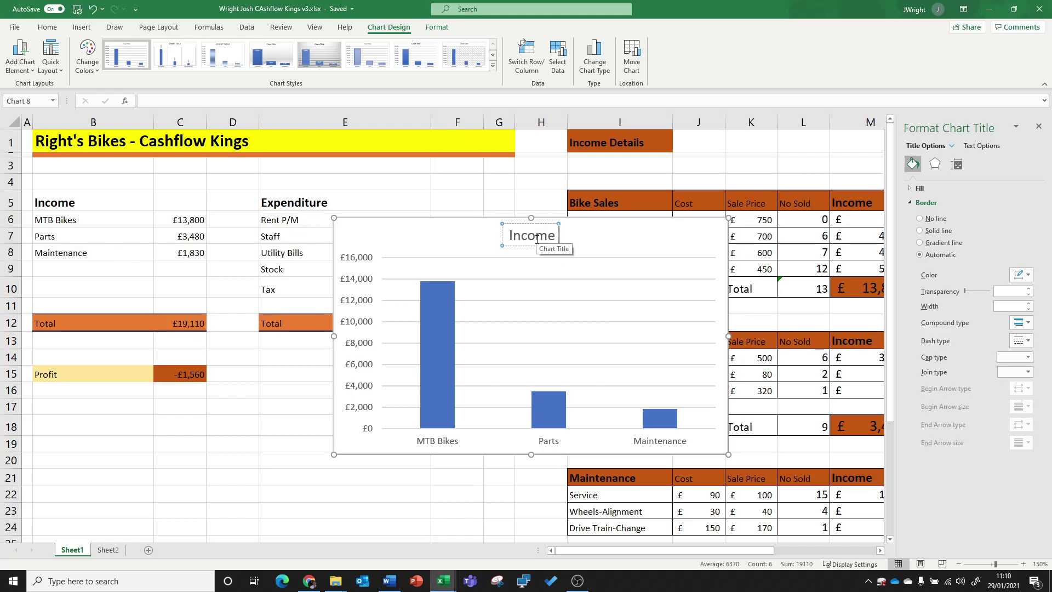
type("Summary")
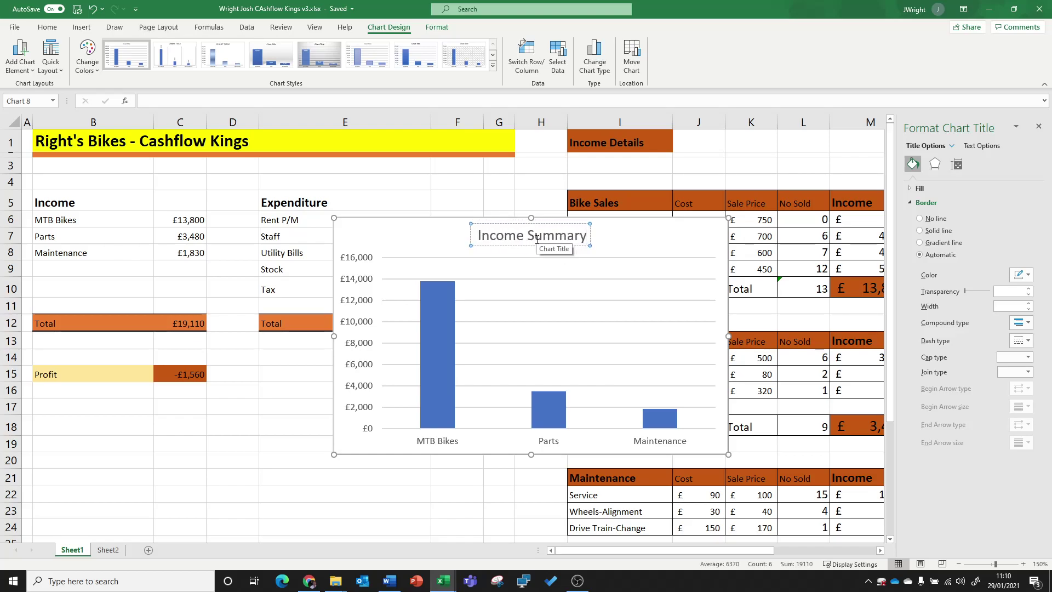
left_click(656, 240)
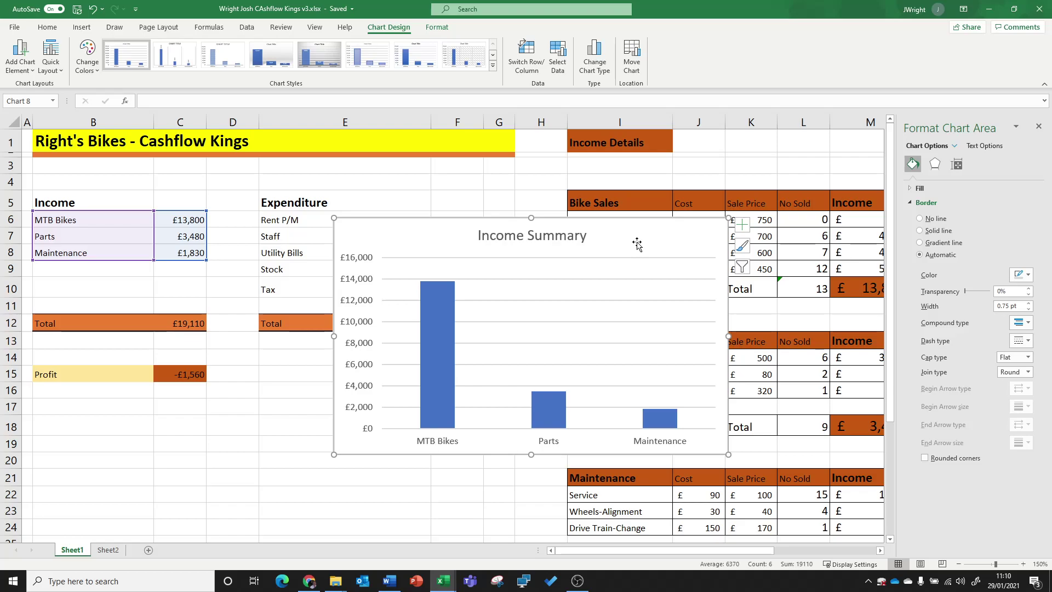
Step: Shrink the Income Summary chart and place it below the Profit row, fitted to the width of columns B and C
left_click_drag(728, 218, 519, 299)
left_click_drag(470, 324, 156, 429)
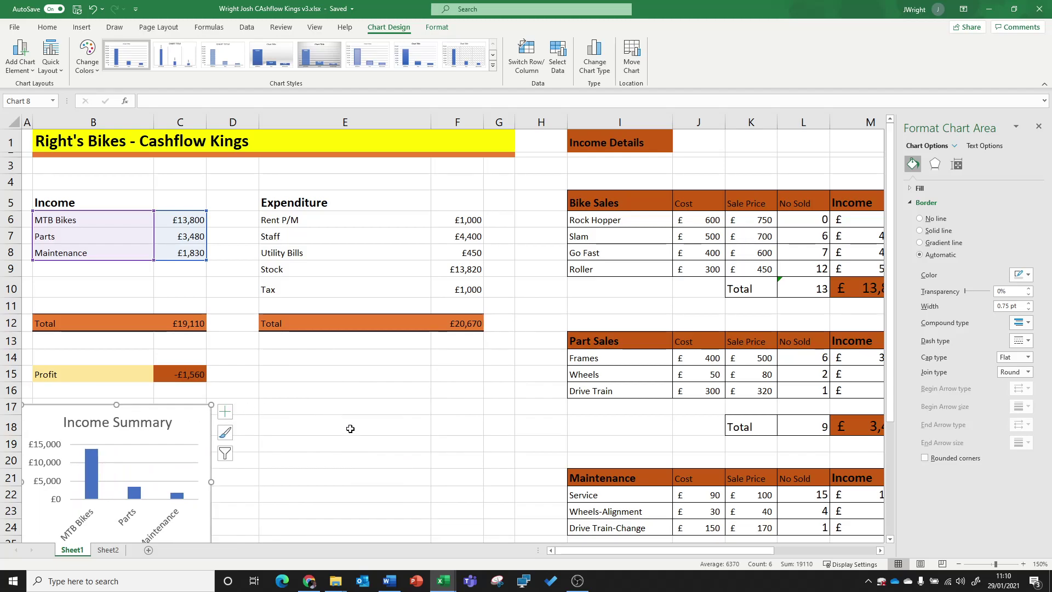
scroll(350, 428, "down", 1)
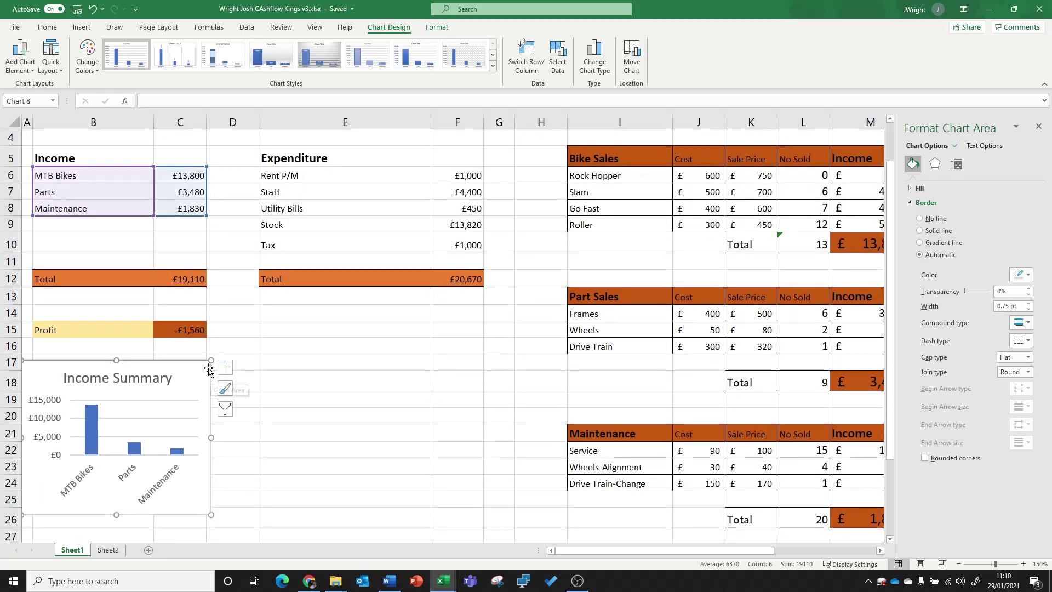
left_click_drag(210, 360, 180, 370)
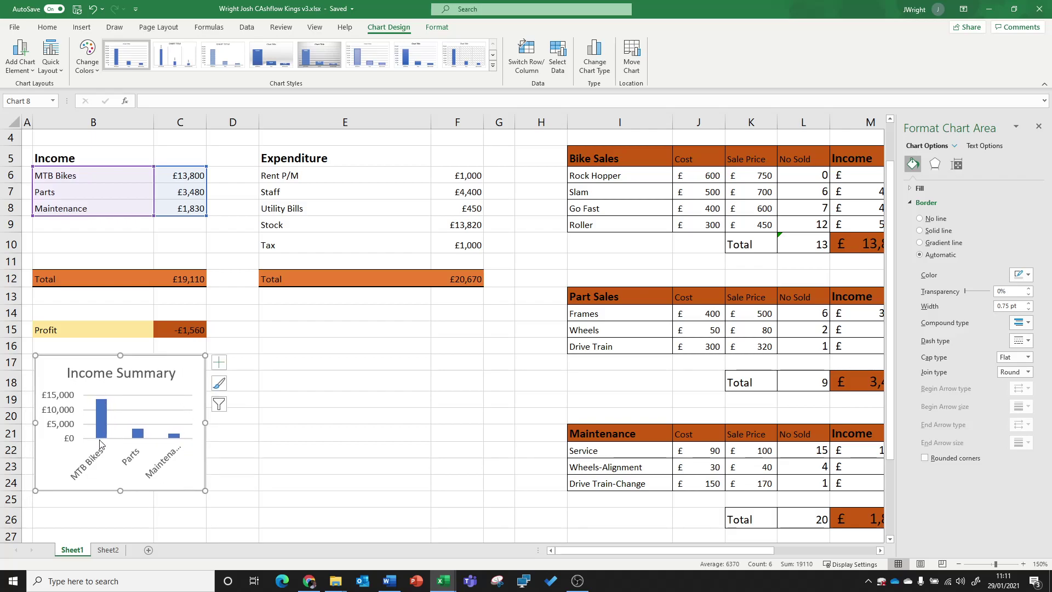
Step: Delete the existing Income Summary and Expenditure charts from Sheet2
left_click(172, 362)
left_click(195, 372)
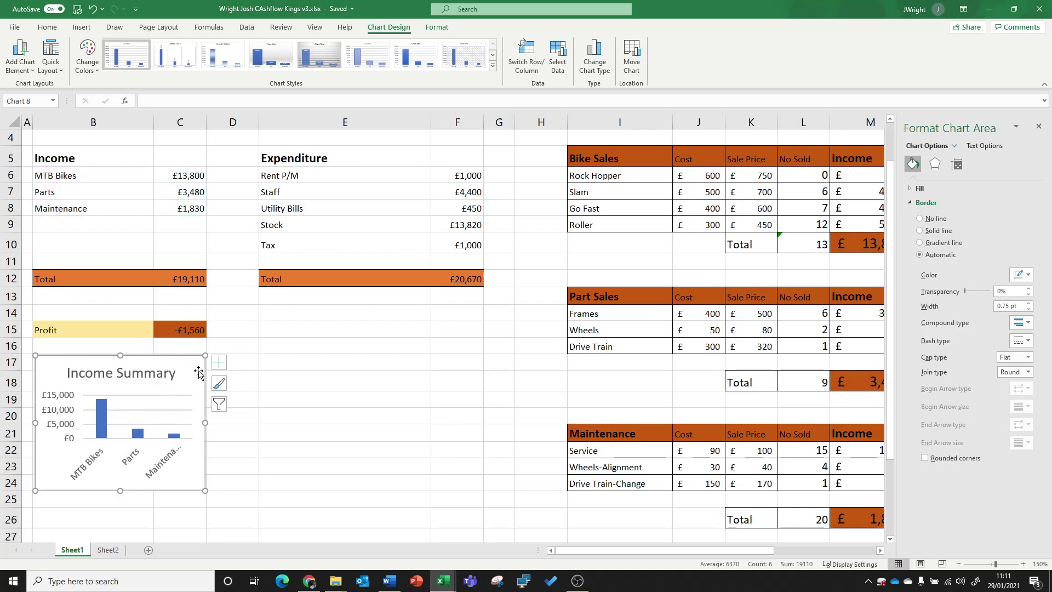
left_click(113, 553)
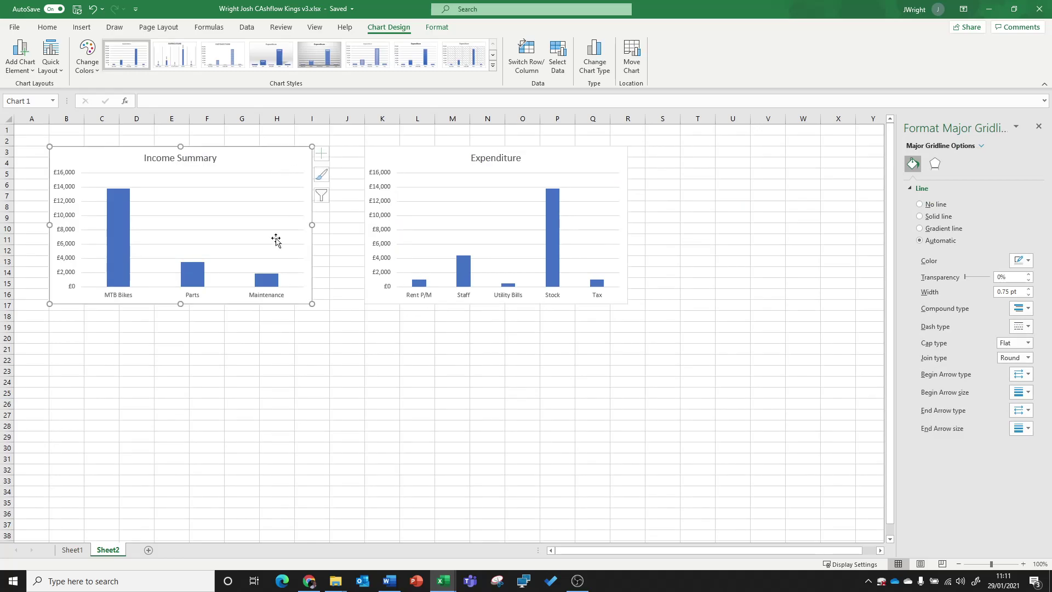
left_click(278, 165)
key("Delete")
left_click(433, 158)
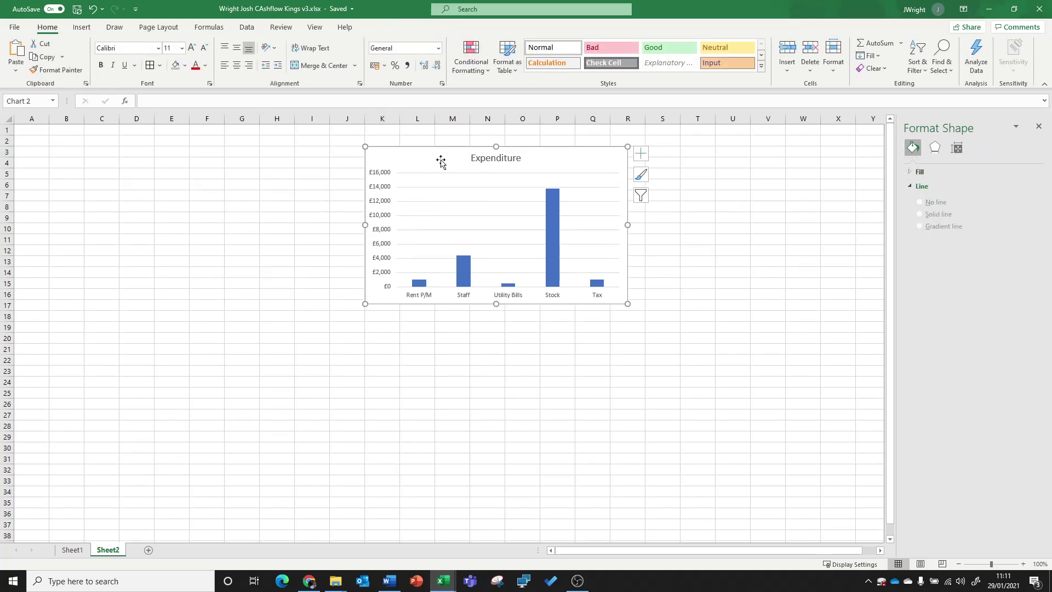
key("Delete")
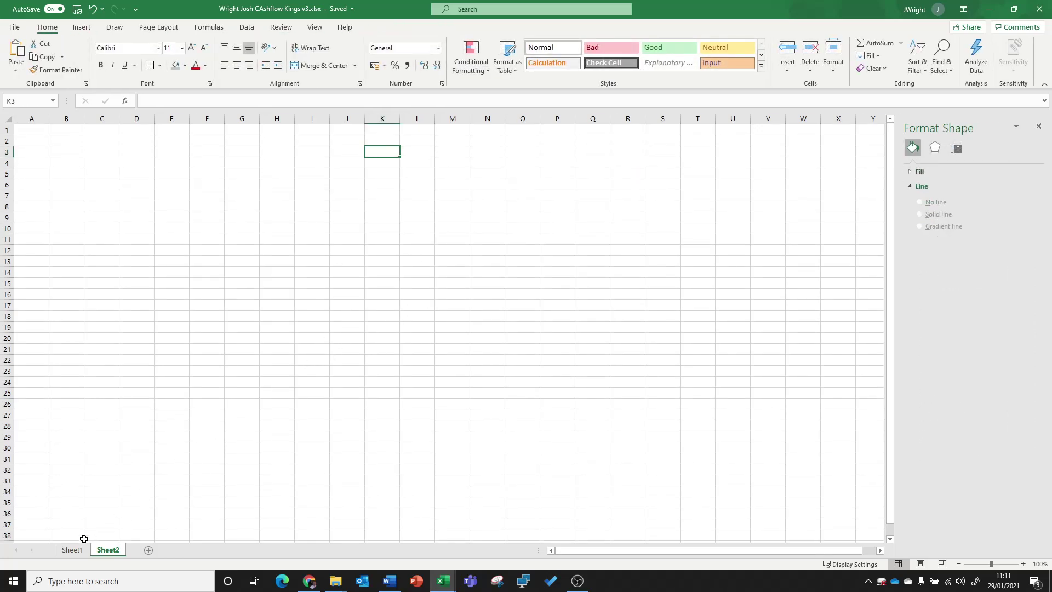
Step: Copy the Income Summary chart from Sheet1 to cell B3 of Sheet2 and enlarge it to span about B3:H18
left_click(72, 550)
right_click(185, 366)
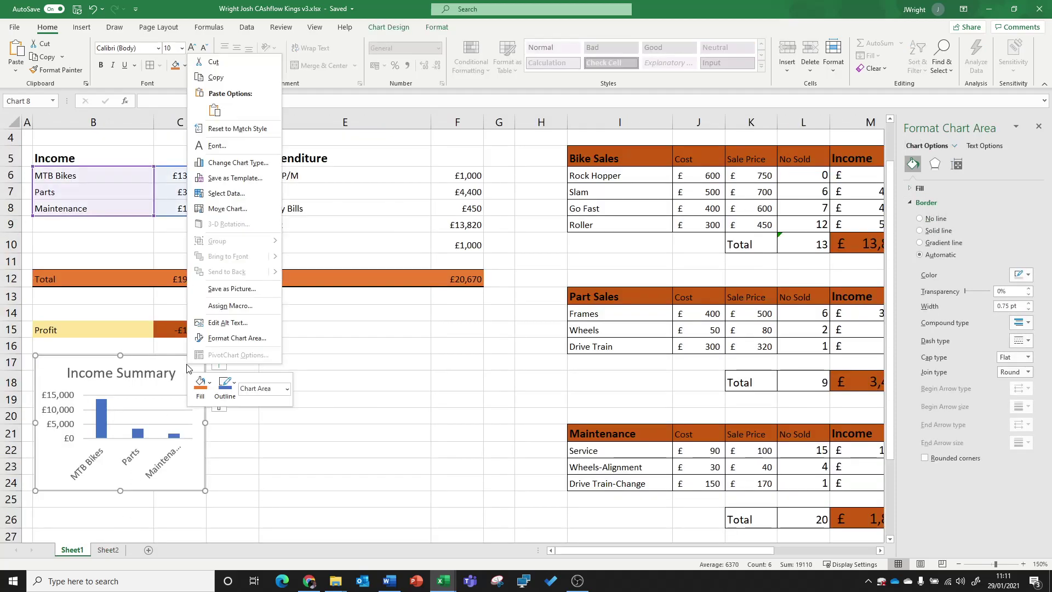
left_click(215, 77)
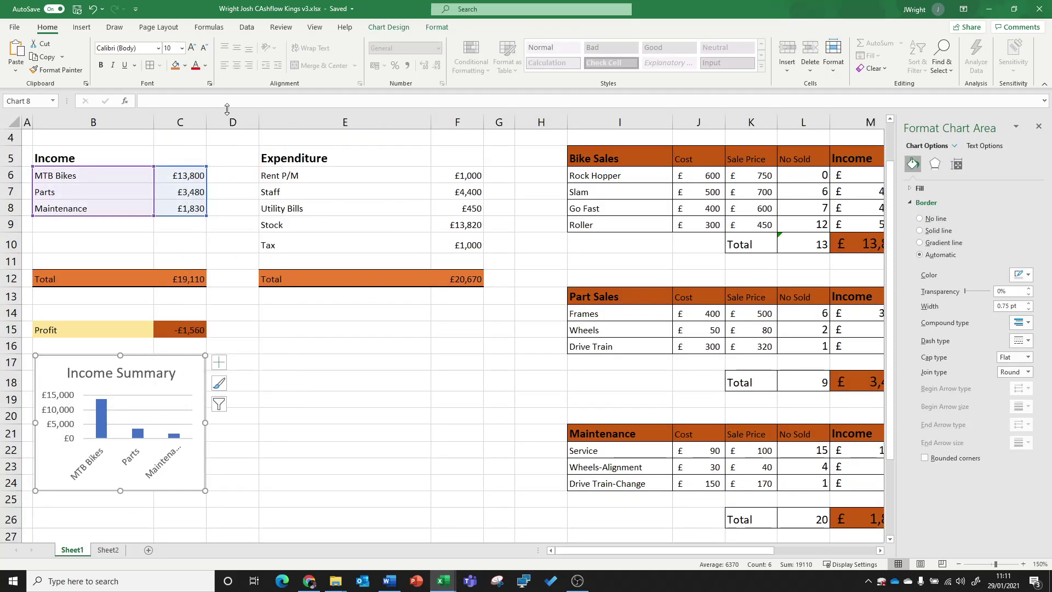
left_click(108, 550)
left_click(66, 154)
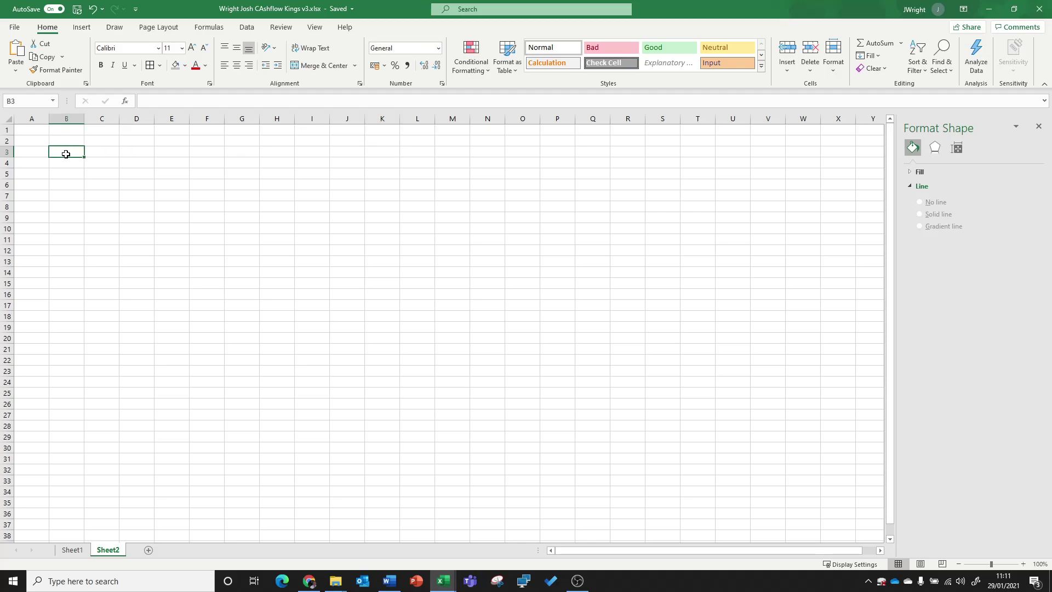
key("ctrl+v")
left_click_drag(165, 237, 272, 324)
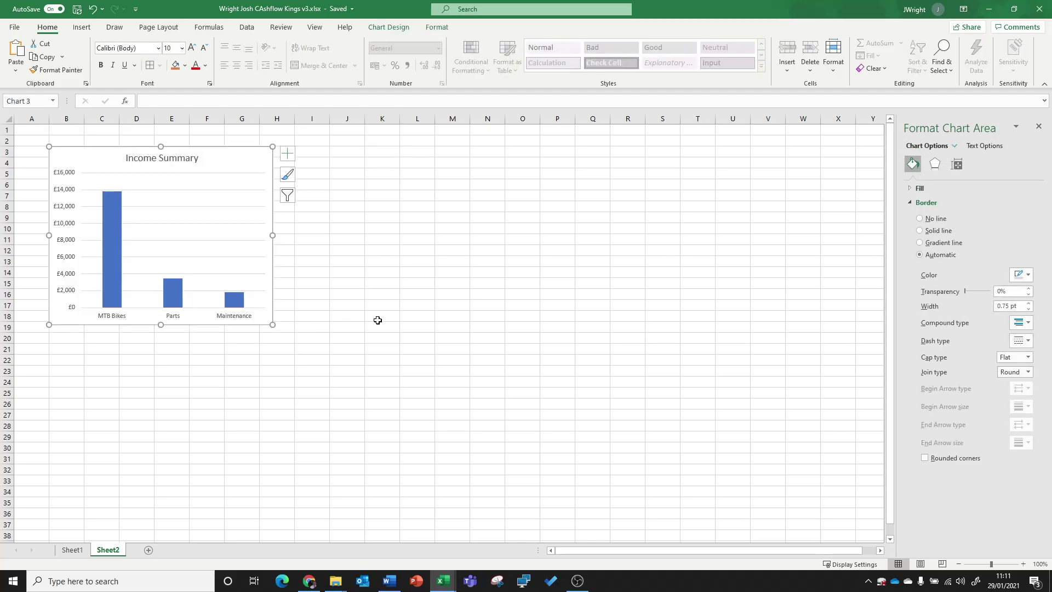
left_click(282, 359)
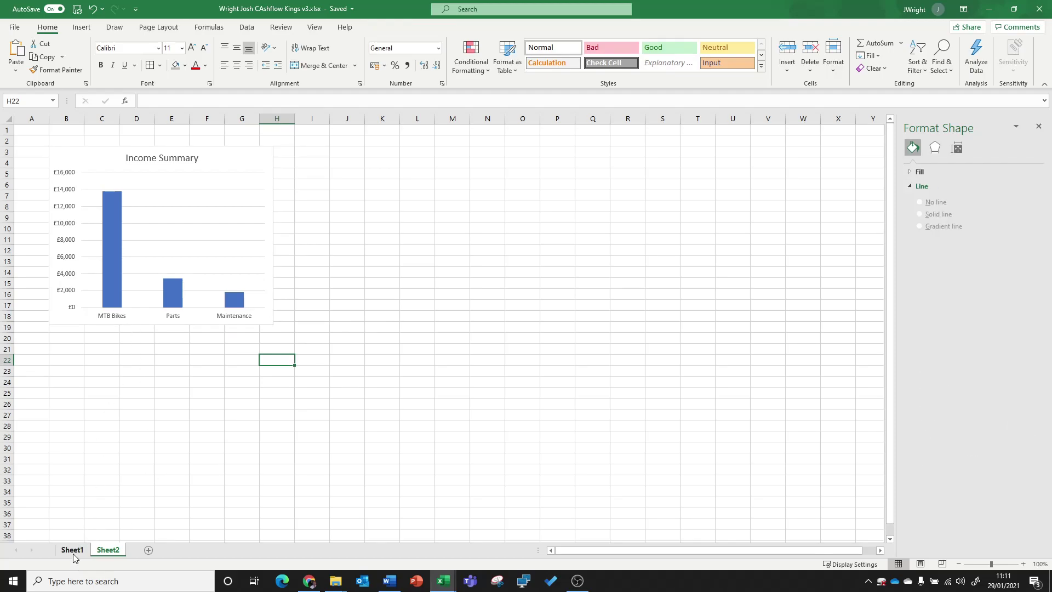
Step: Set the Rock Hopper number sold in L6 of Sheet1 to 50 and check the Income Summary chart on Sheet2
left_click(72, 549)
left_click(811, 173)
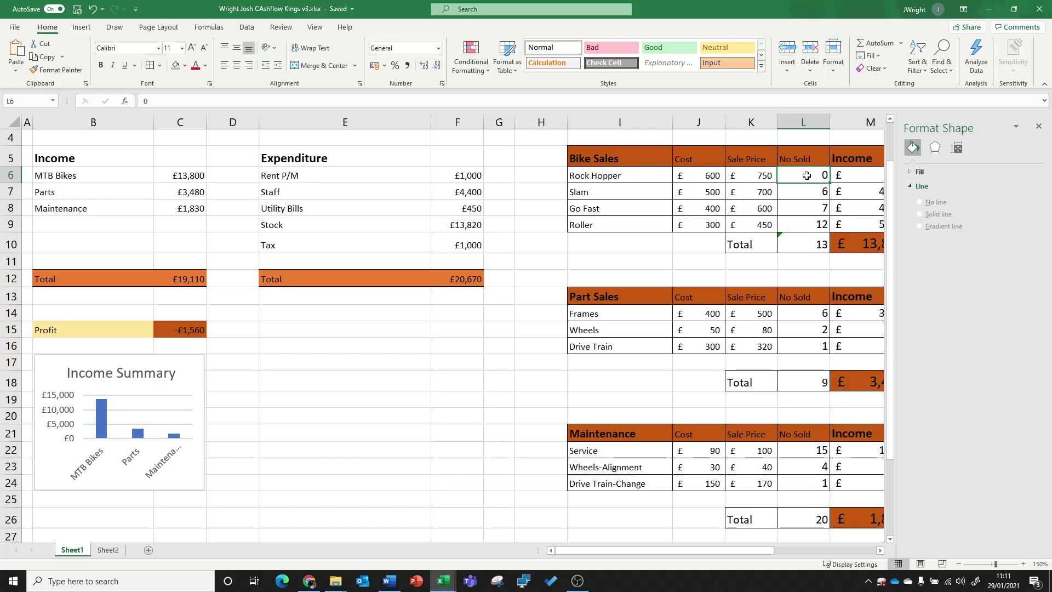
type("5")
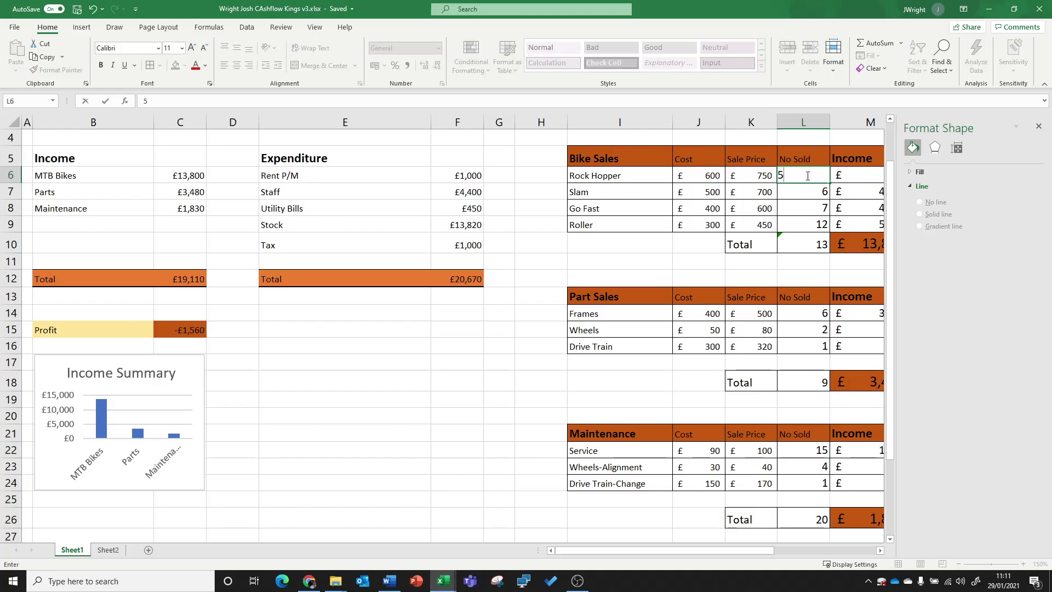
type("0")
key("Return")
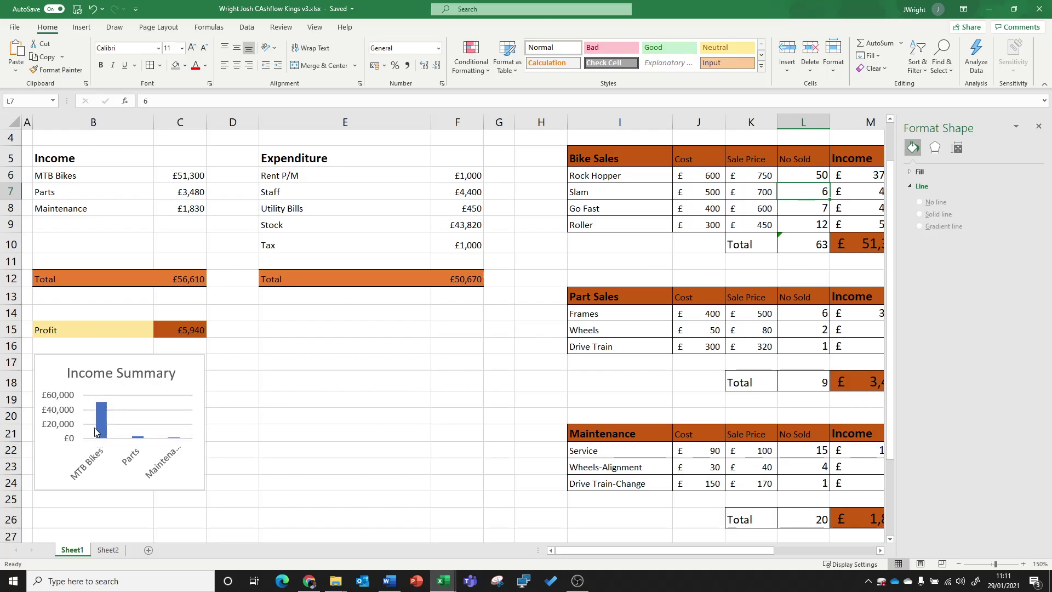
left_click(108, 550)
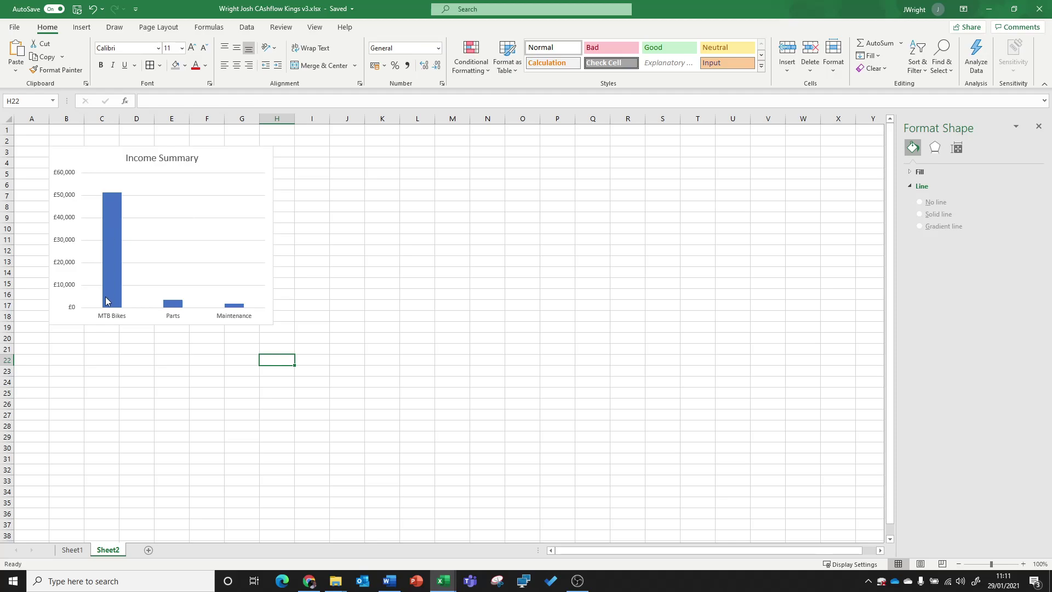
left_click(87, 552)
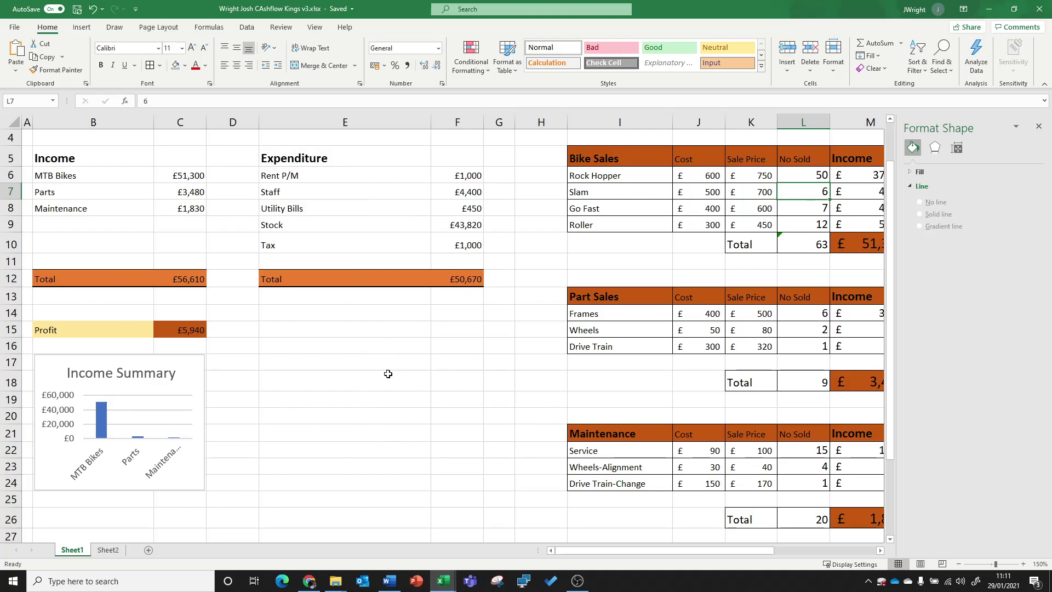
Step: Insert a 2-D pie chart from the expenditure data in E6:F10 on Sheet1
left_click(155, 382)
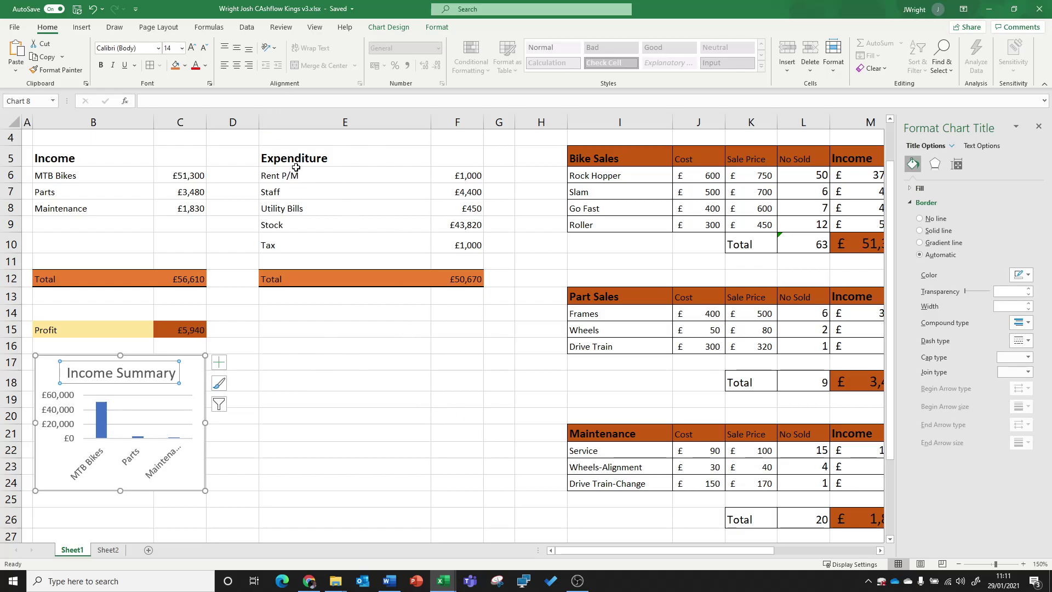
left_click_drag(298, 172, 469, 245)
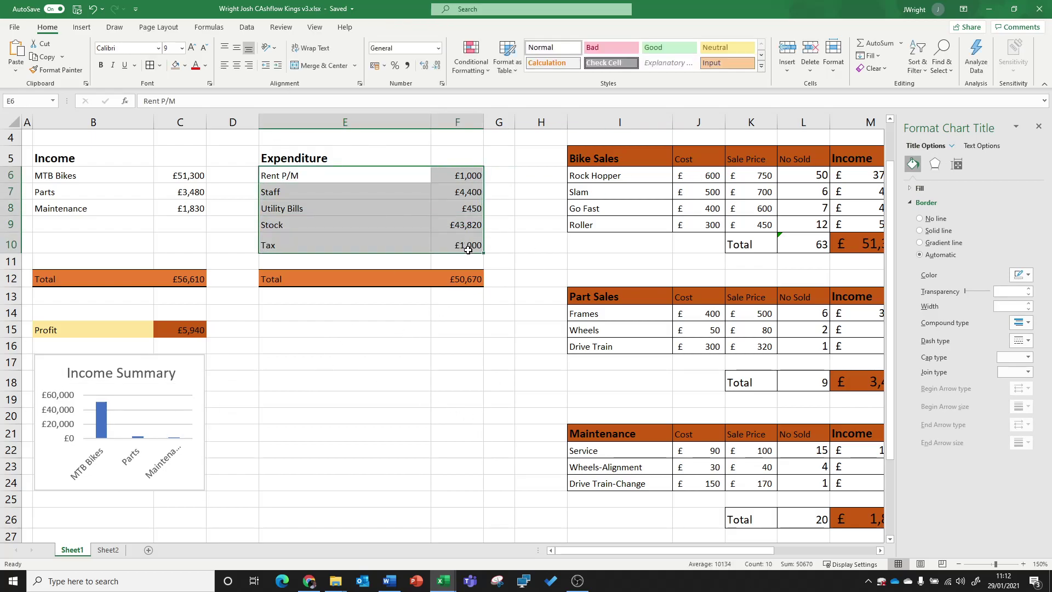
left_click(83, 27)
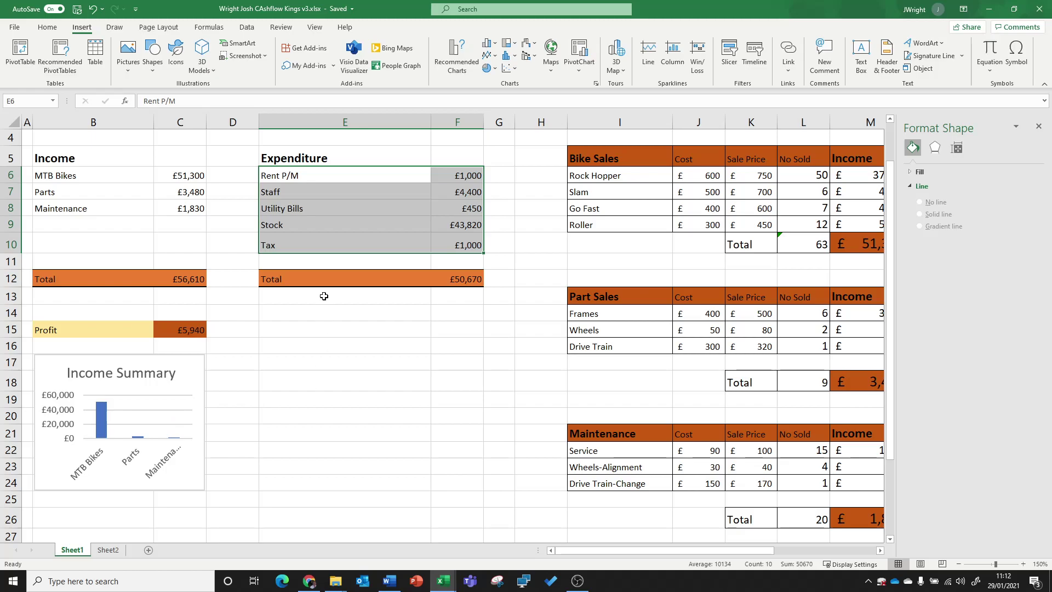
left_click(490, 71)
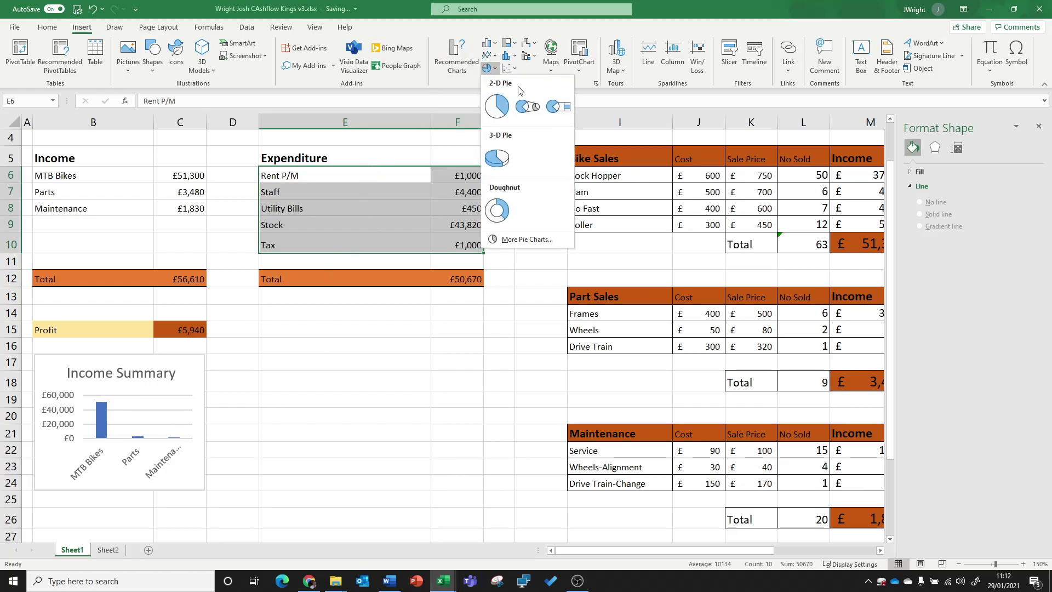
left_click(502, 110)
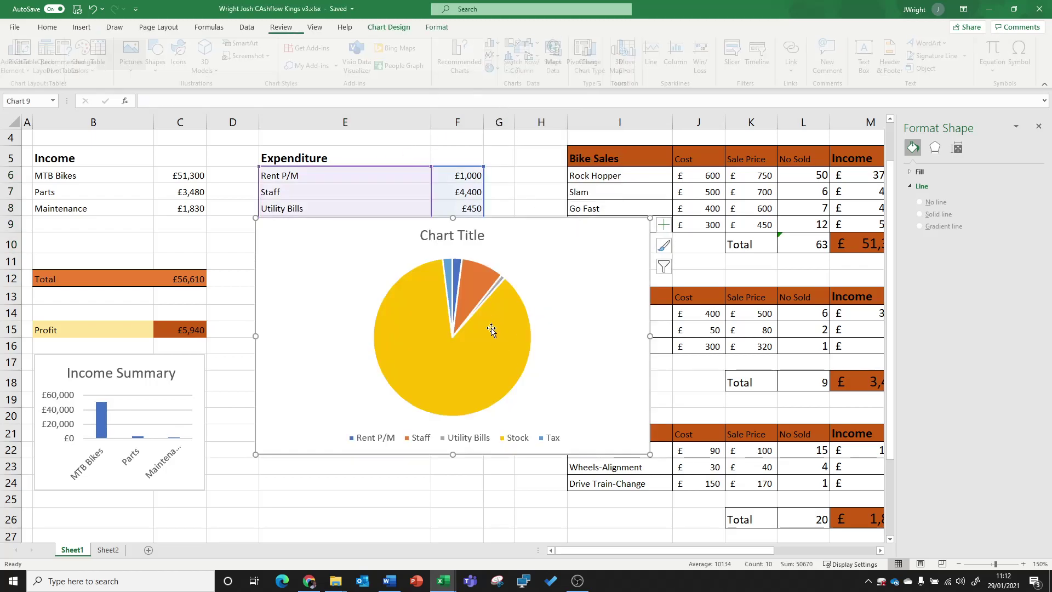
Step: Shrink the expenditure pie chart and place it below the Expenditure total, level with the Income Summary chart and ending at column F
left_click_drag(651, 219, 541, 366)
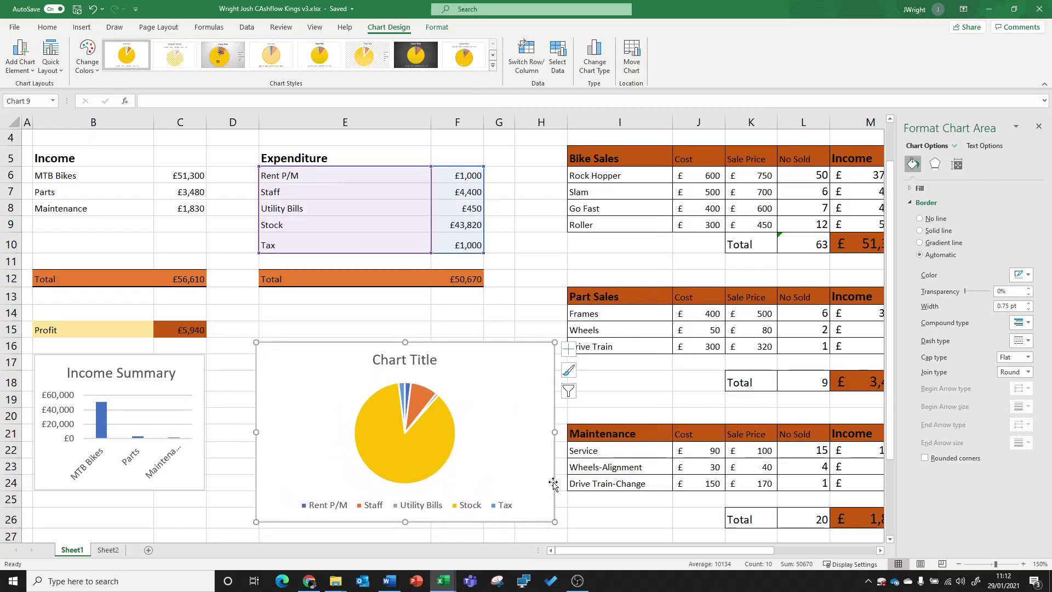
left_click_drag(555, 432, 451, 430)
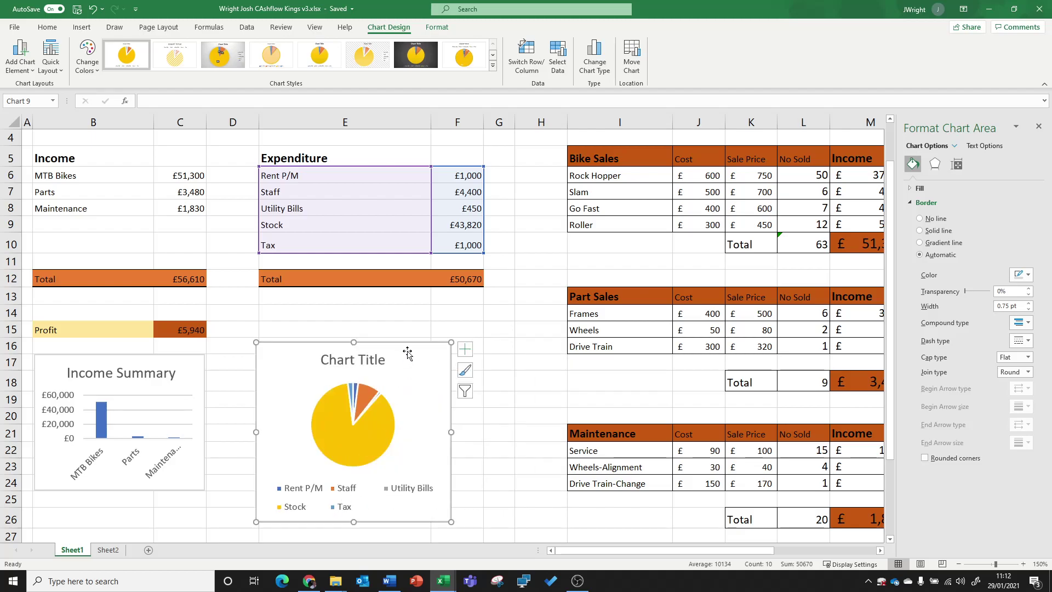
left_click_drag(427, 363, 457, 376)
Step: Change the pie chart's title to "Expenditure Summary"
left_click(377, 374)
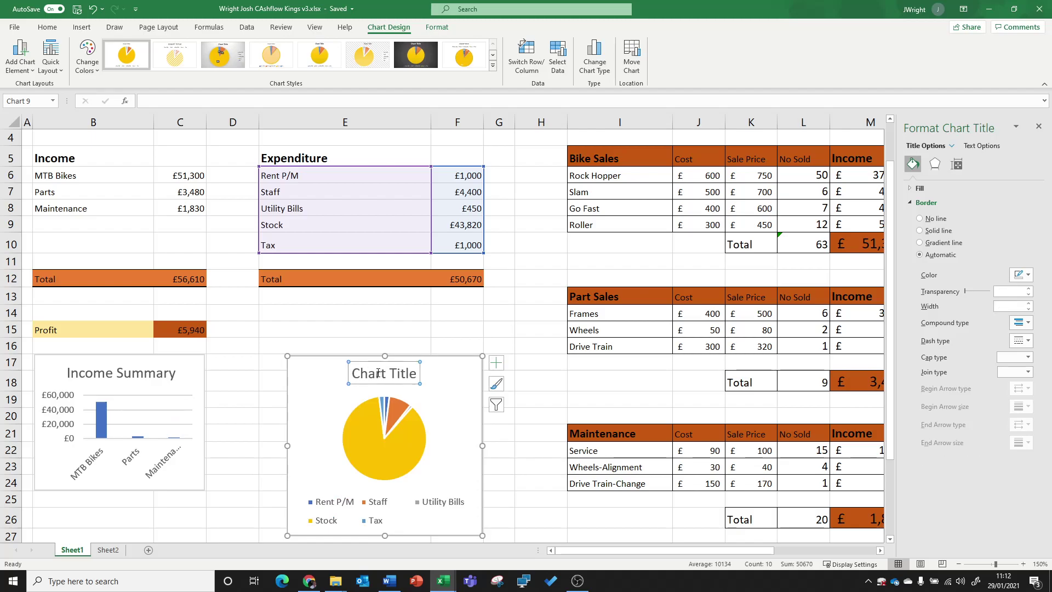
left_click(377, 374)
double_click(378, 375)
triple_click(379, 375)
double_click(379, 376)
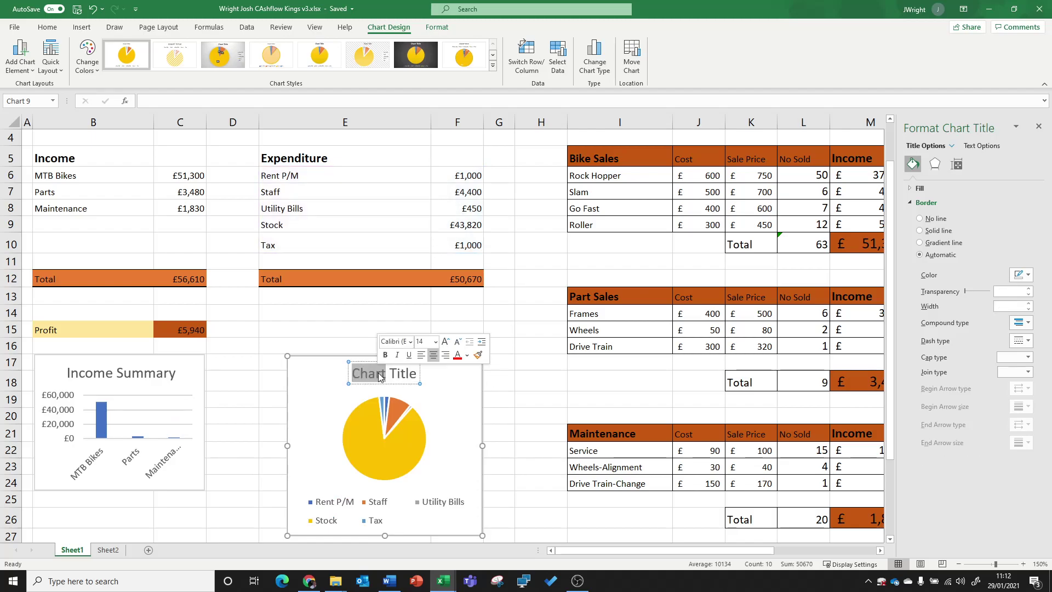
triple_click(392, 378)
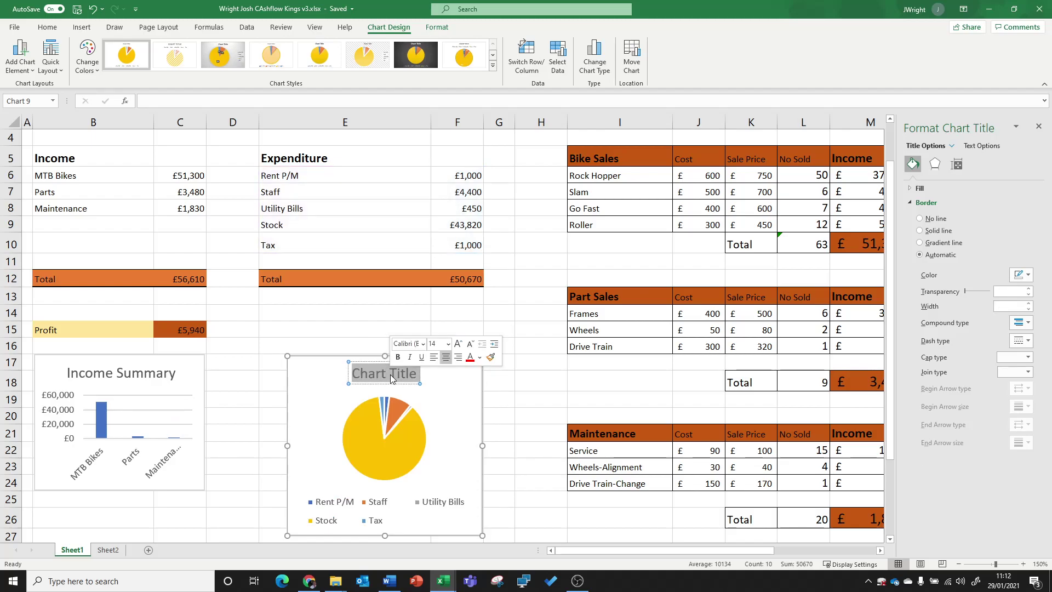
key("BackSpace")
type("Expendi")
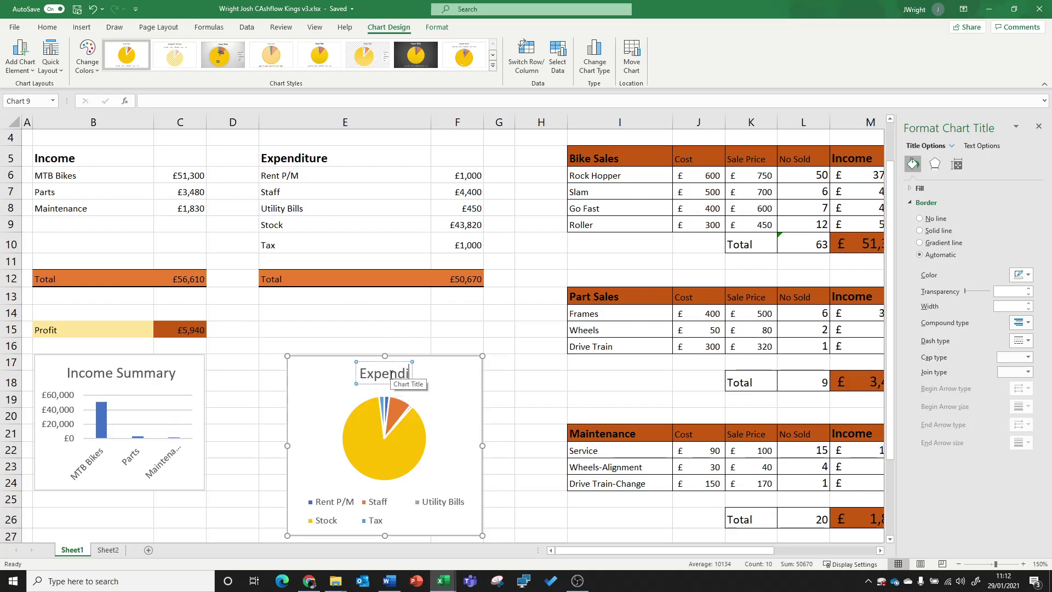
type("ture Summary")
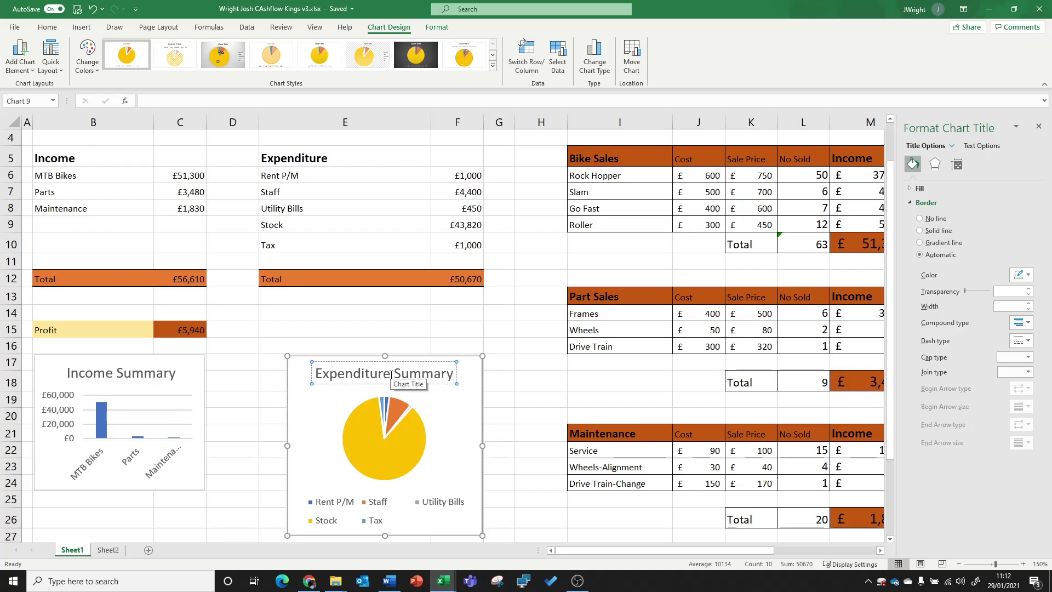
key("Return")
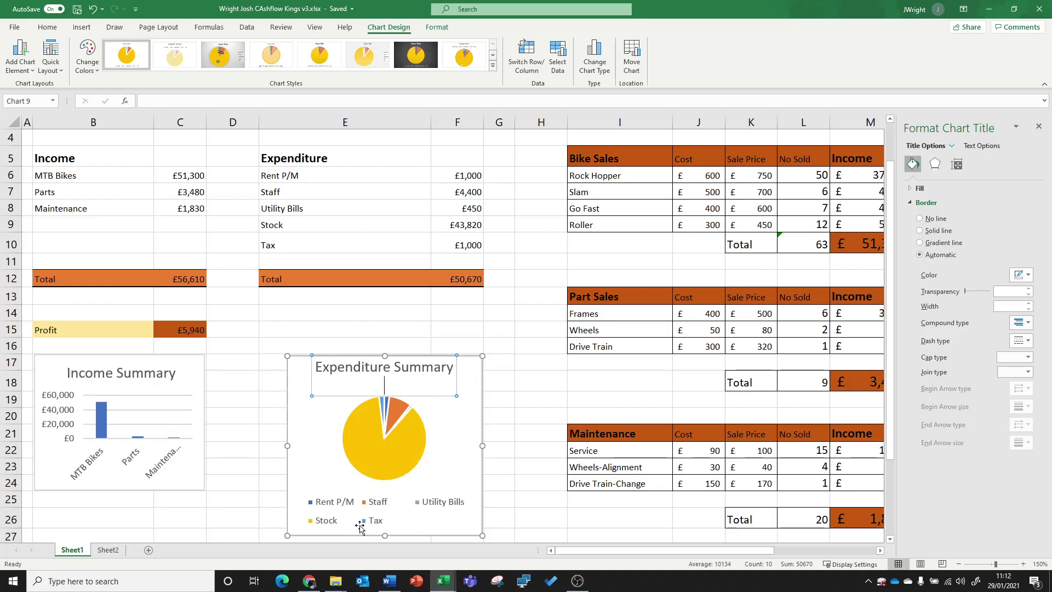
Step: Set the Rock Hopper number sold in L6 to 12
left_click(803, 177)
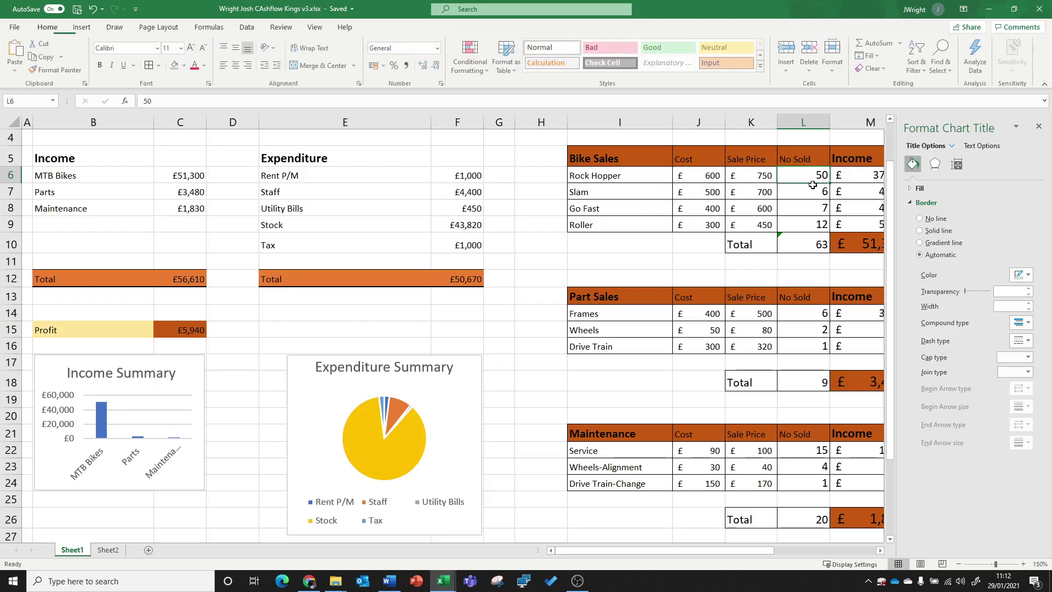
type("2")
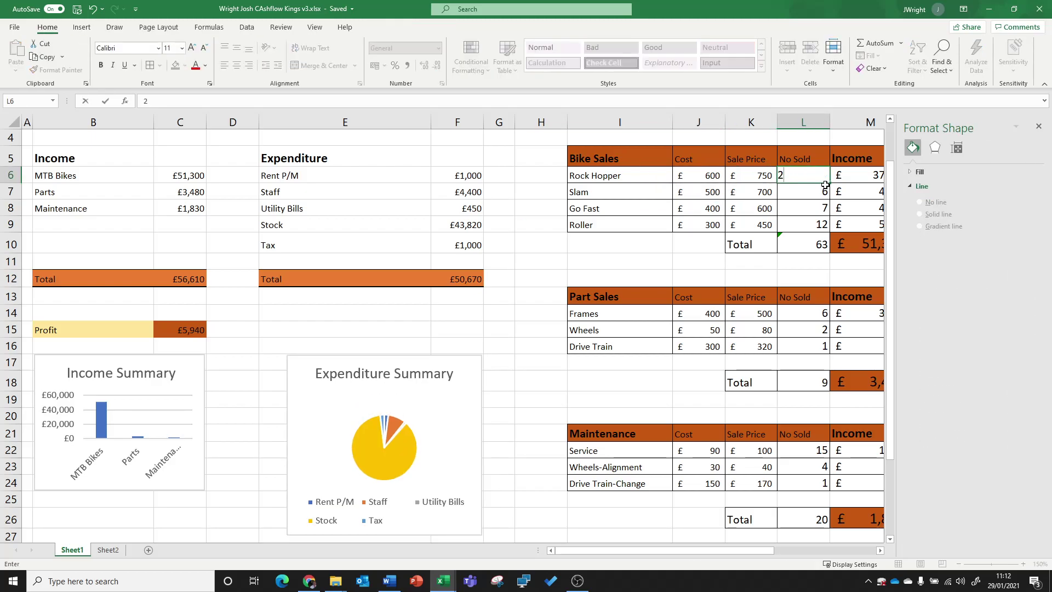
type("2")
key("Return")
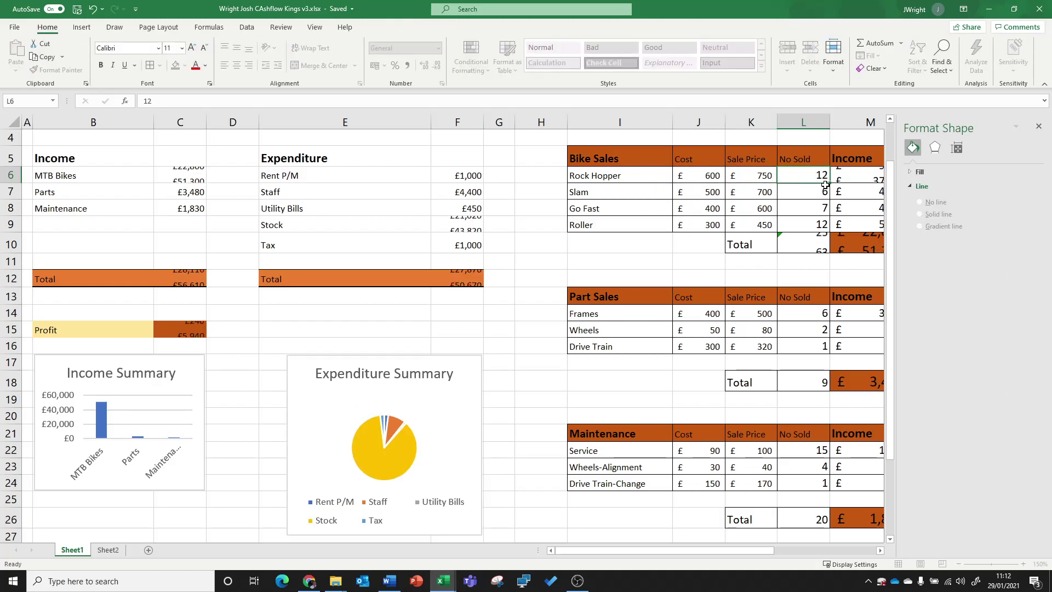
Step: Copy the Expenditure Summary pie chart to cell J3 of Sheet2 and enlarge it to span about J3:O17
left_click(453, 401)
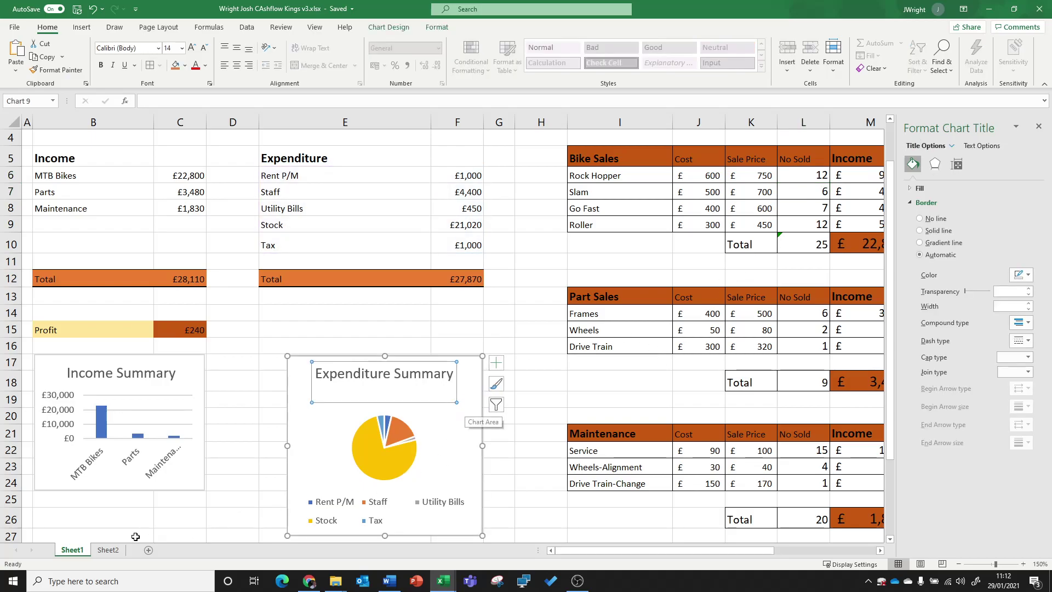
left_click(108, 550)
left_click(356, 151)
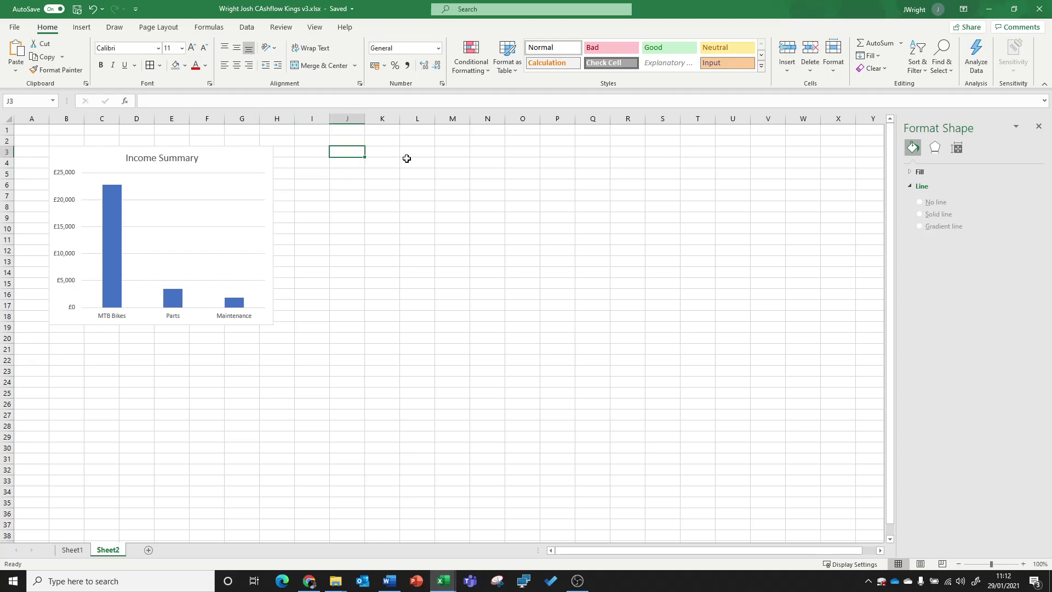
key("ctrl+v")
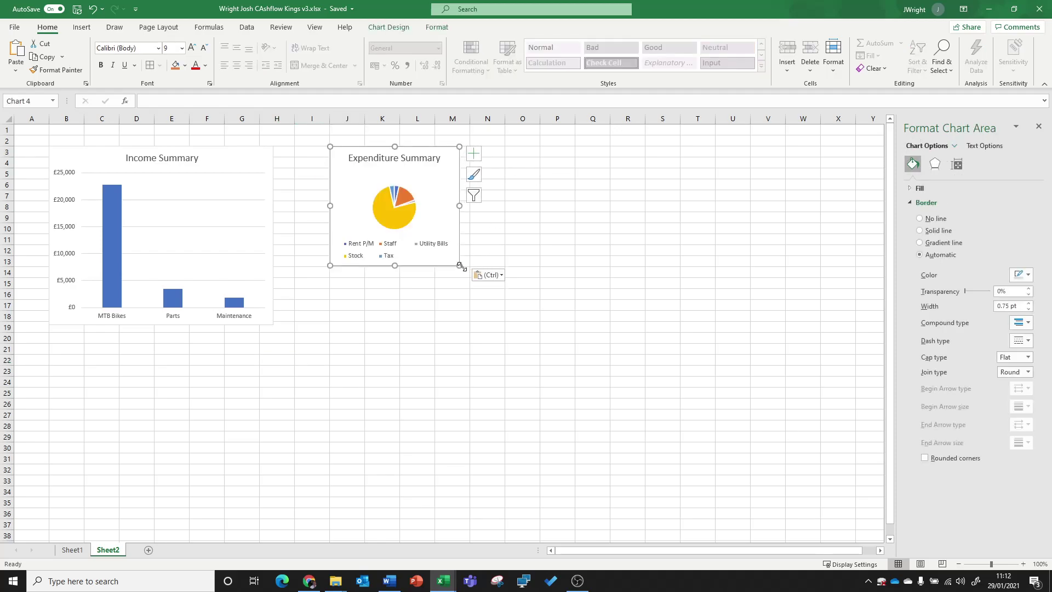
left_click_drag(459, 265, 548, 312)
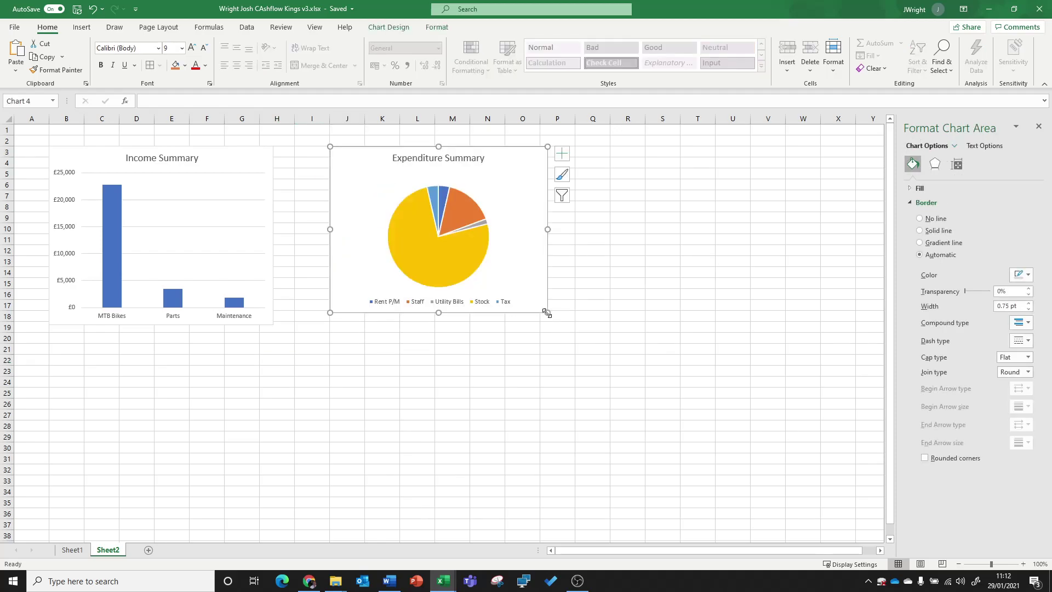
Step: Merge and center cells Q3:U5 and enter the note "As you can see the Stock is the largest cost. We have to buy to sell."
left_click_drag(592, 152, 721, 172)
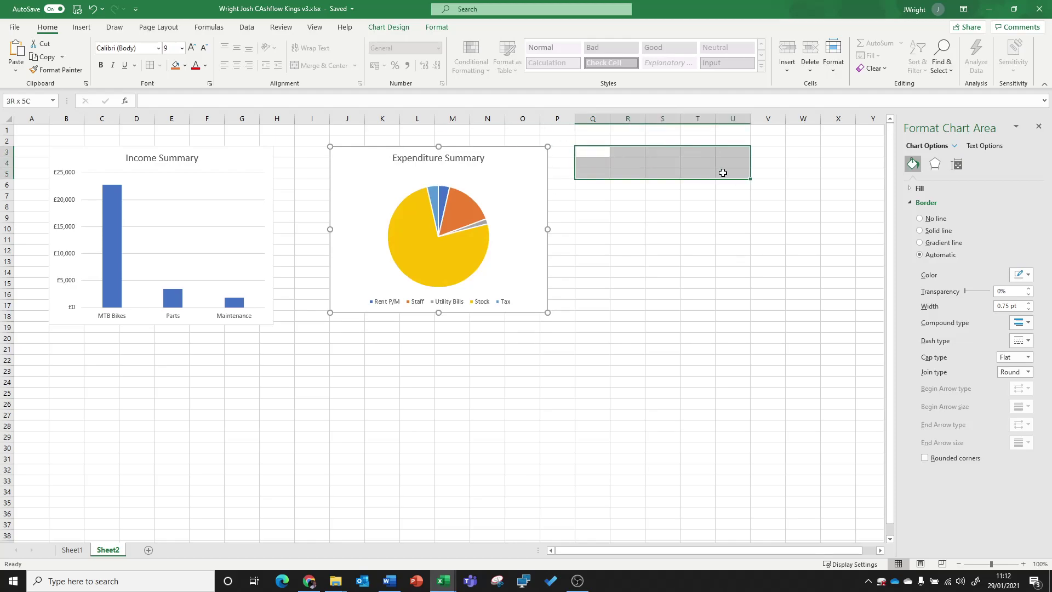
left_click(324, 66)
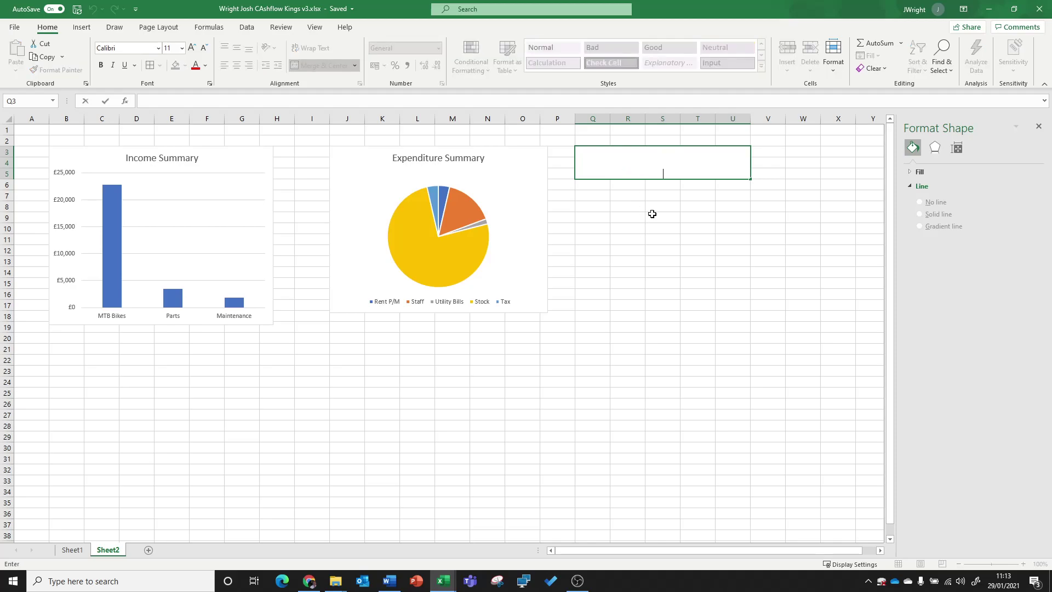
type("As you can see the St")
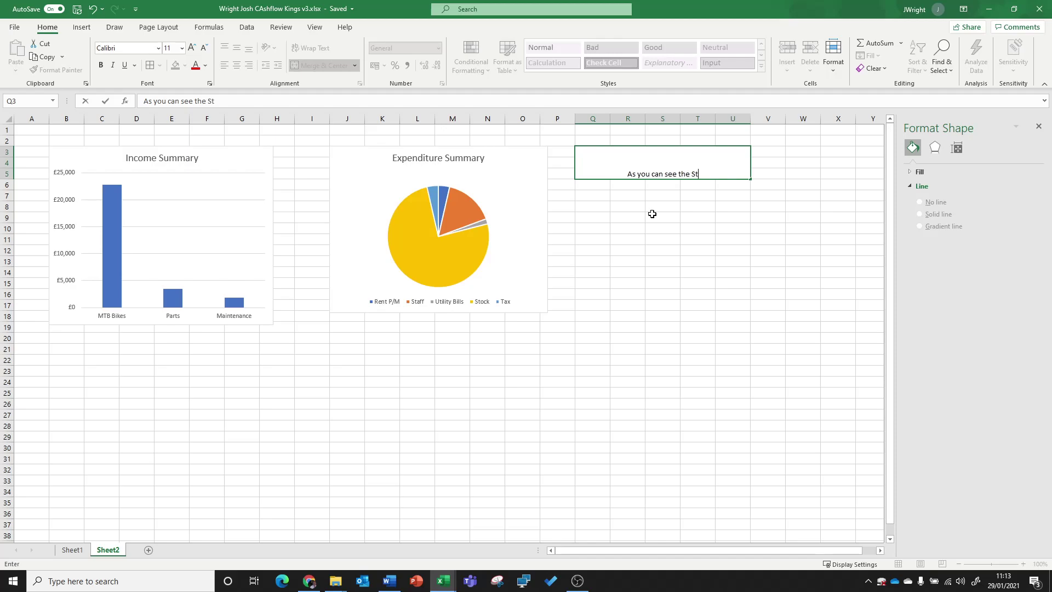
type("ock is the largest cost")
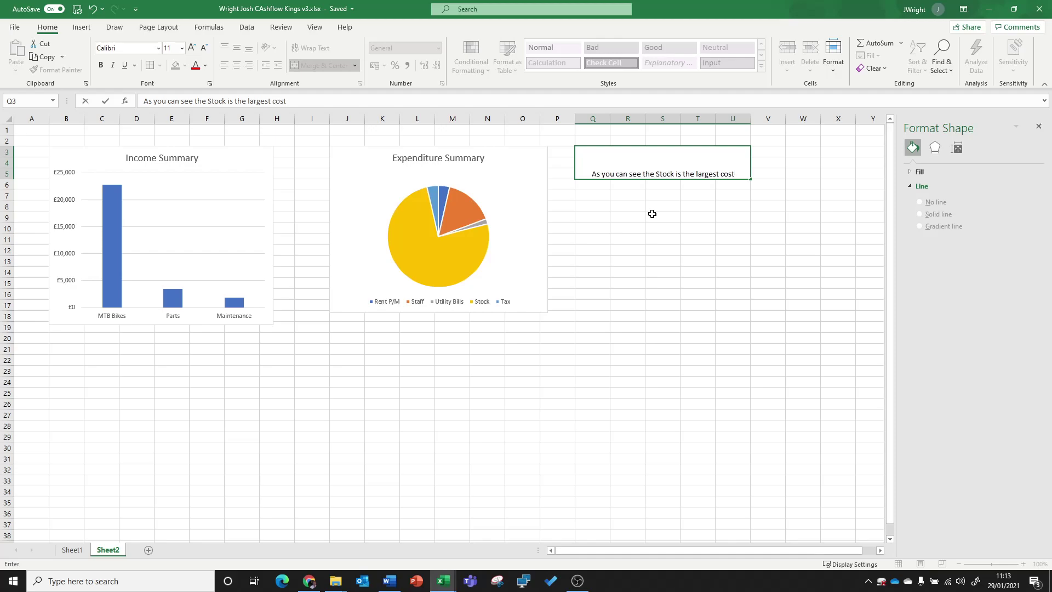
type(". We have ")
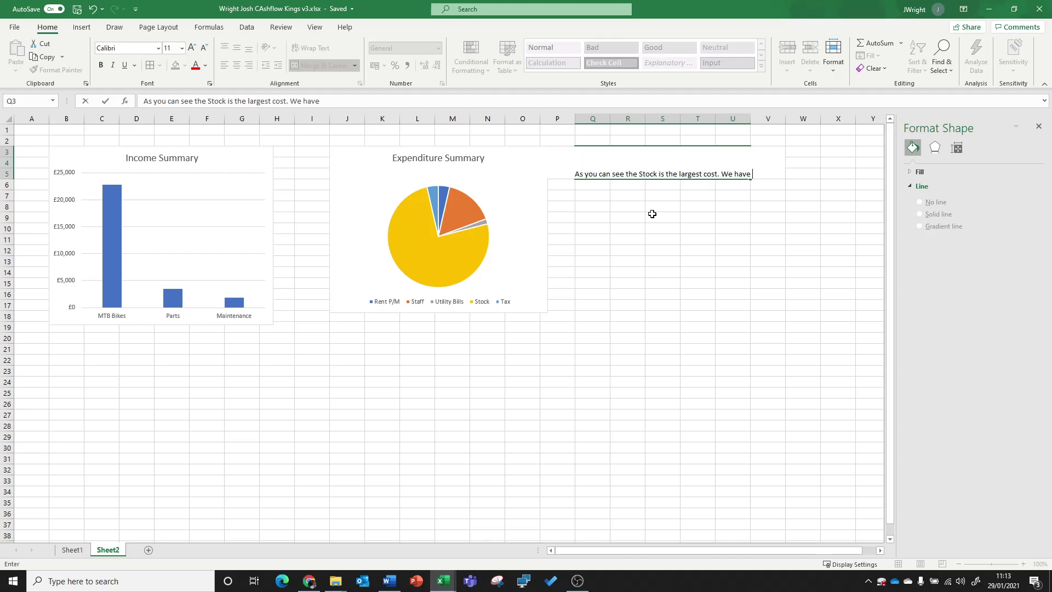
type("to b")
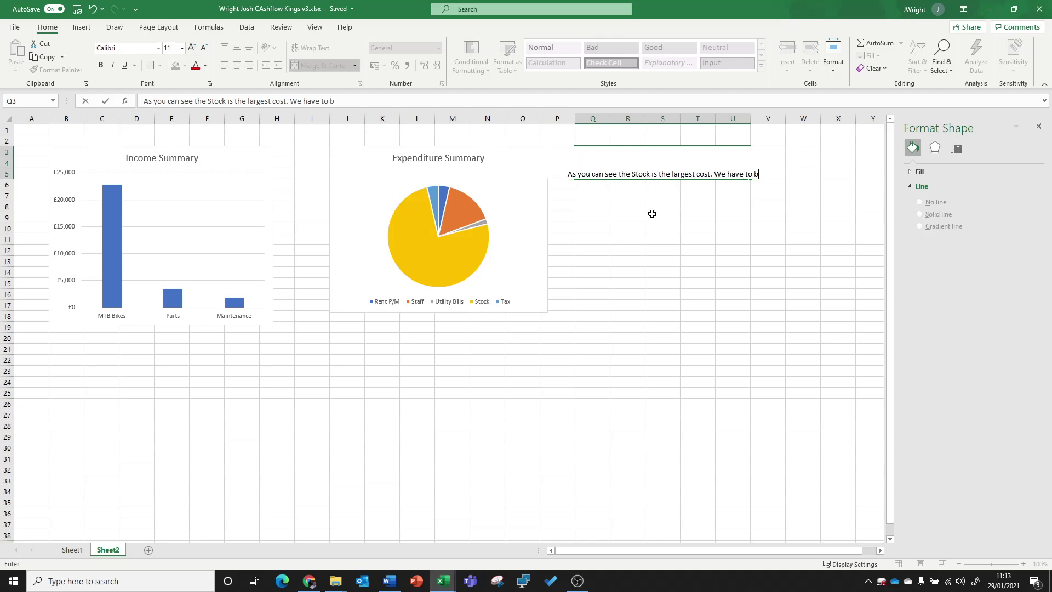
type("uy to sell.")
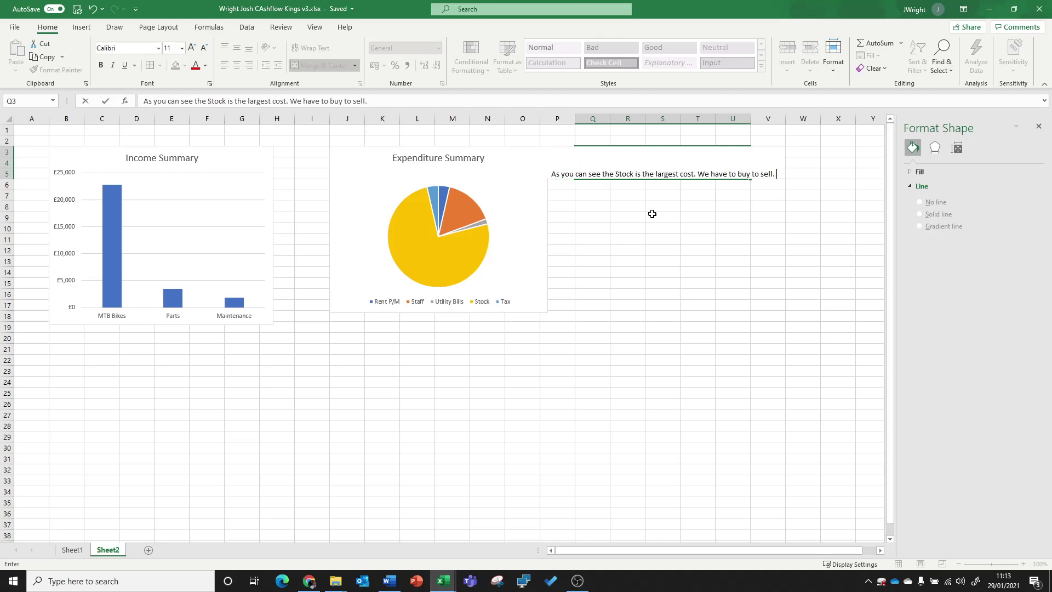
key("Return")
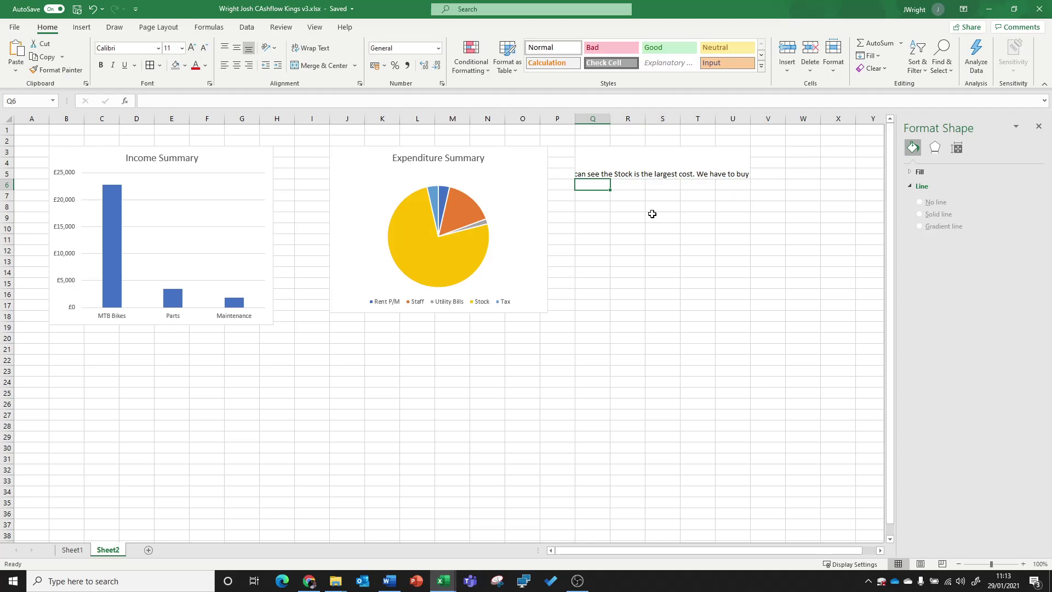
Step: Left-align the note in merged cell Q3 and turn on text wrapping for it
left_click(608, 169)
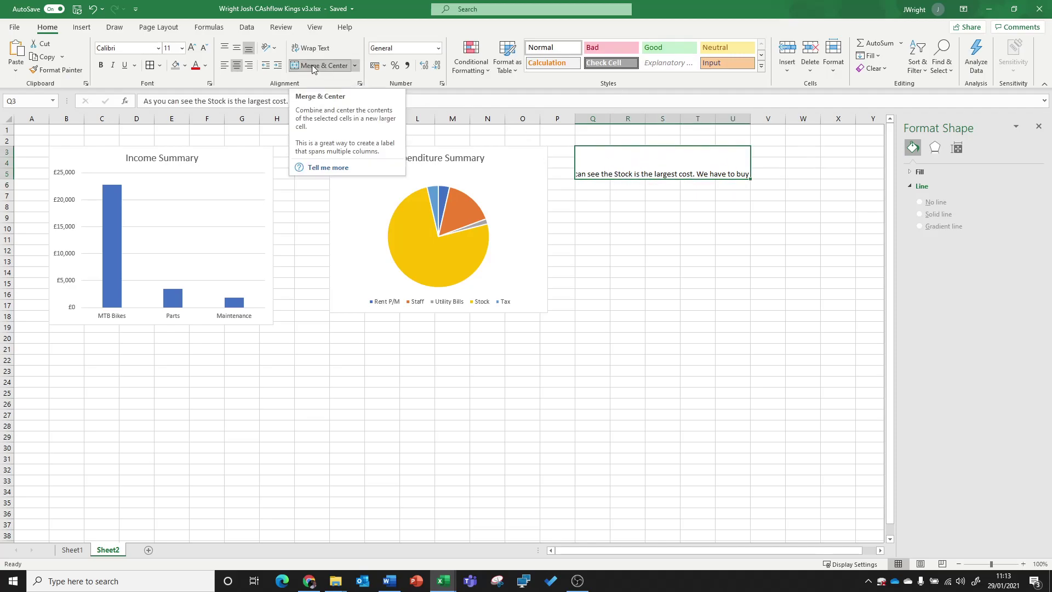
left_click(225, 66)
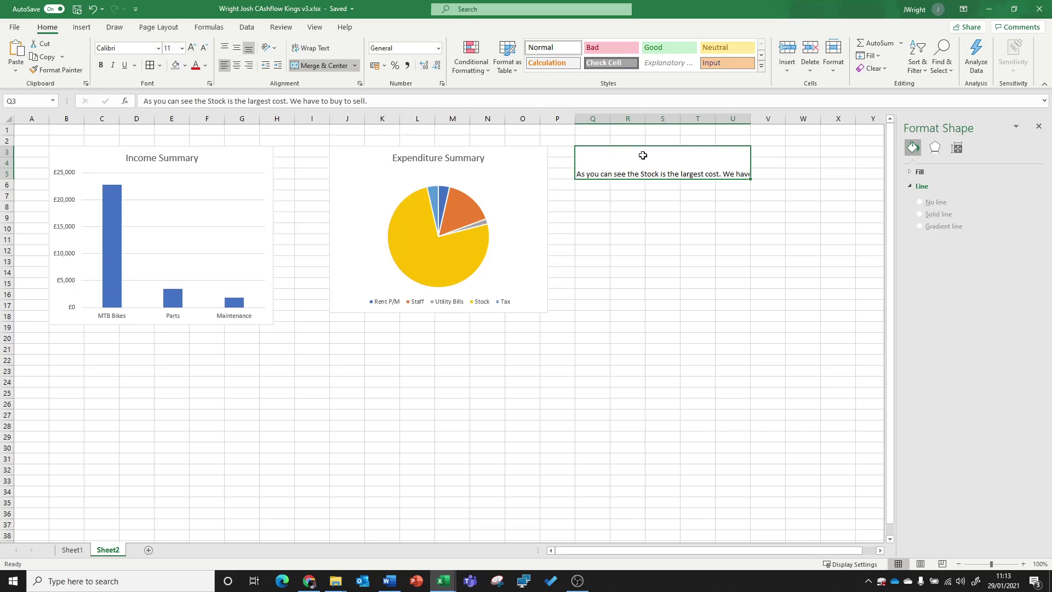
right_click(660, 160)
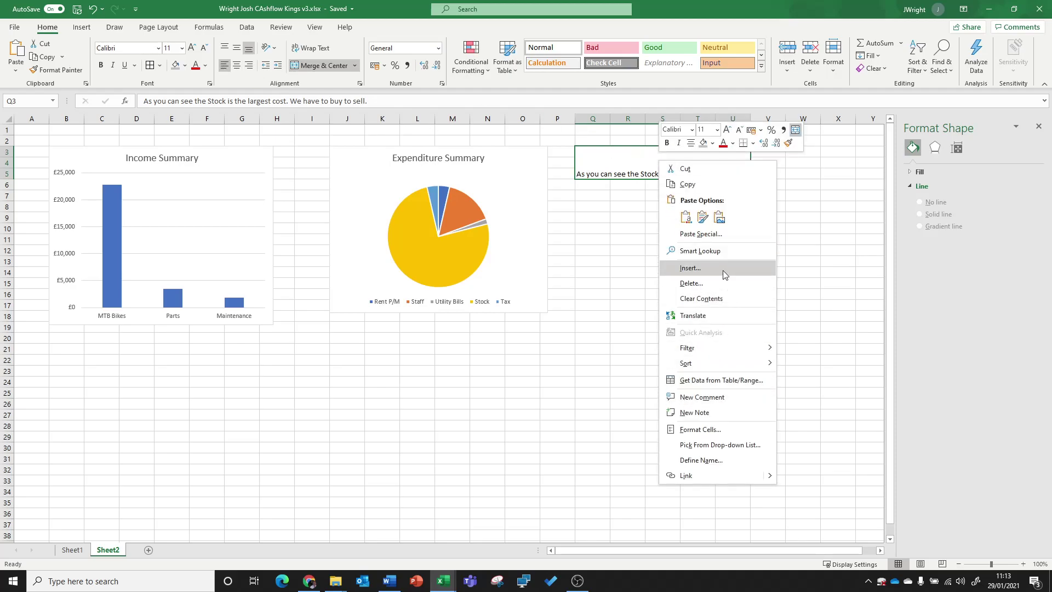
left_click(695, 429)
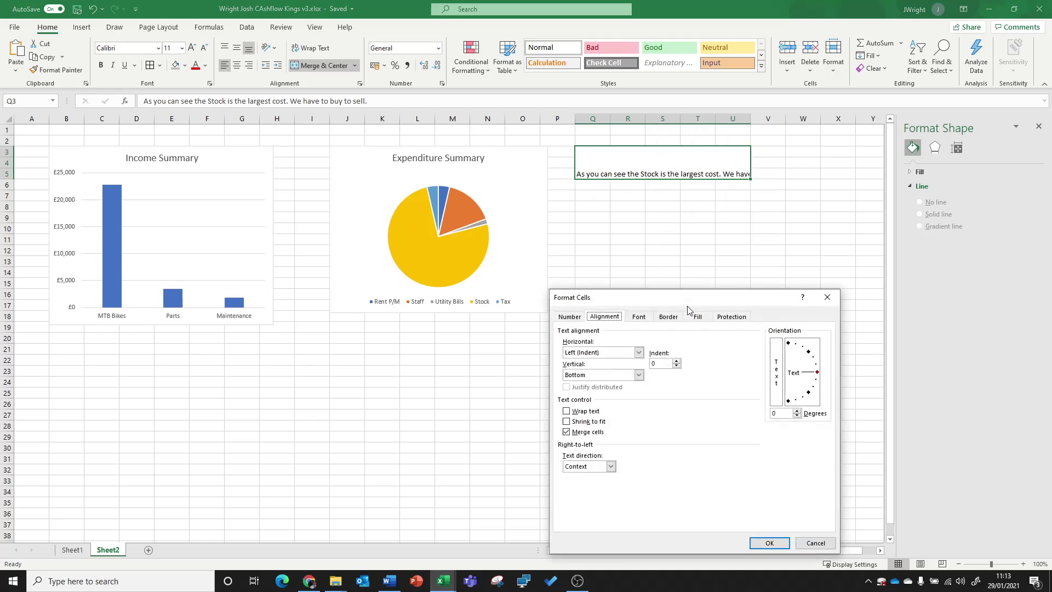
left_click(579, 318)
left_click(595, 318)
left_click(567, 412)
left_click(769, 543)
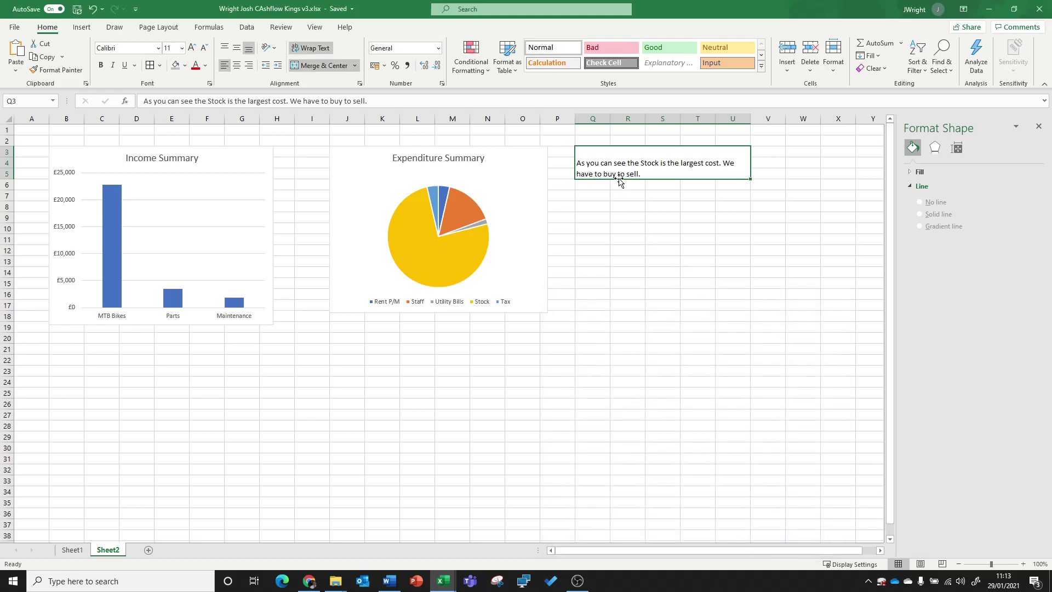
Step: Set the vertical alignment of the note in merged cell Q3 to Top
right_click(614, 155)
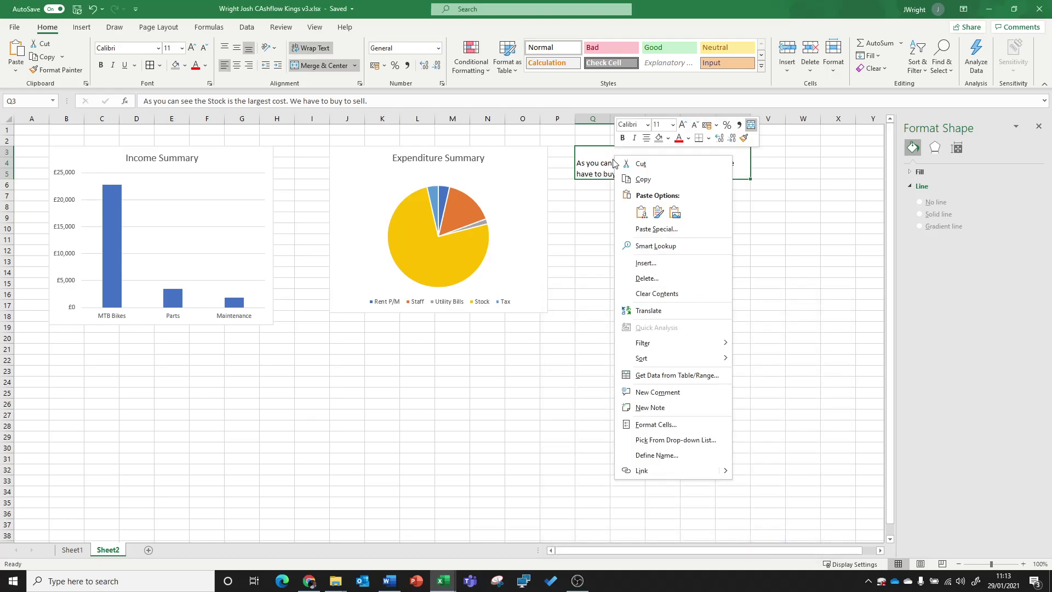
left_click(680, 431)
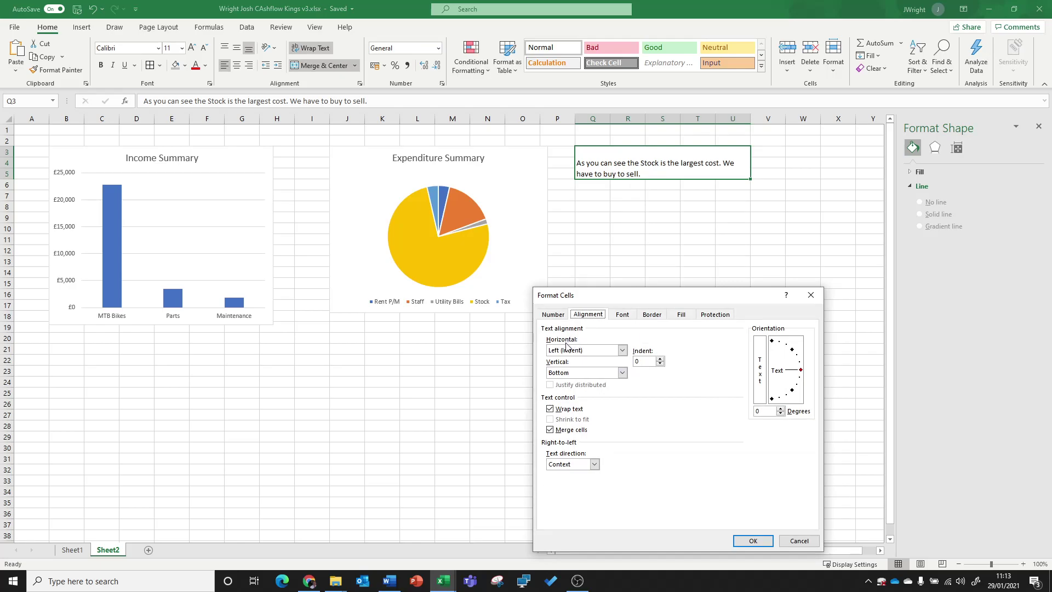
left_click(570, 351)
left_click(567, 367)
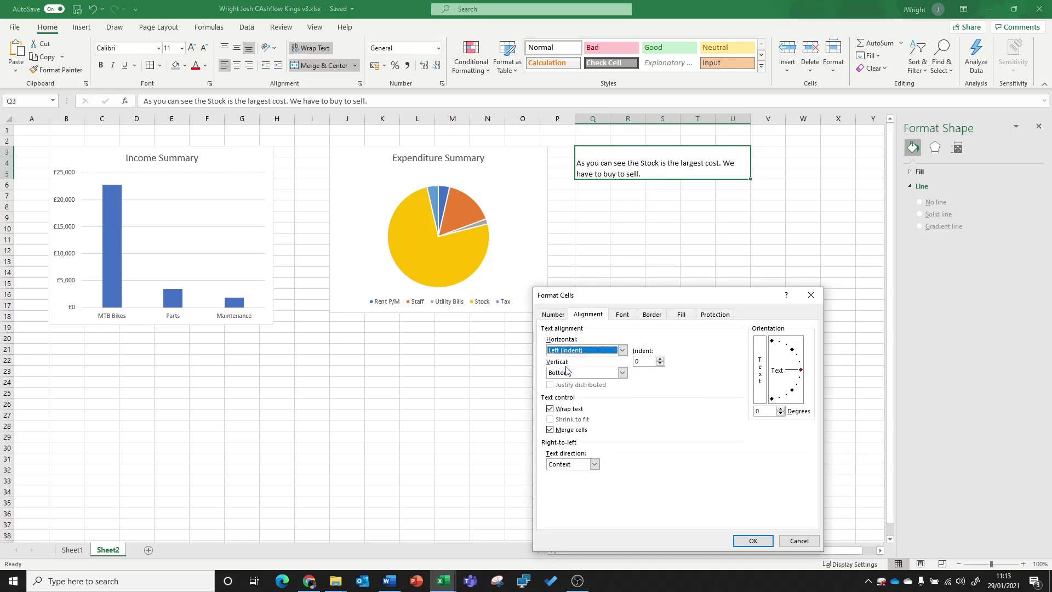
left_click(566, 373)
left_click(567, 383)
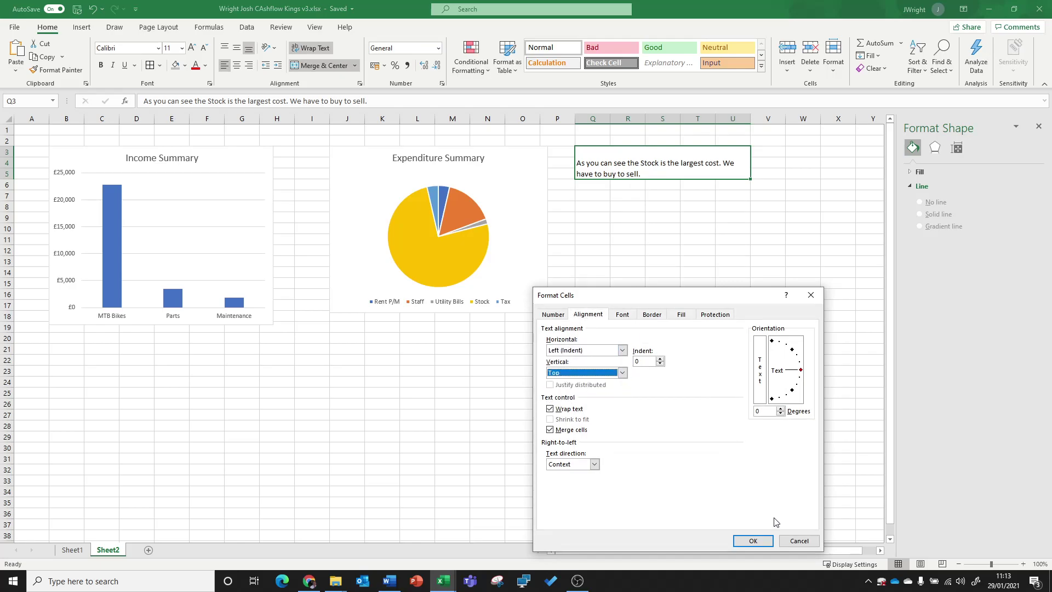
left_click(758, 539)
left_click(637, 226)
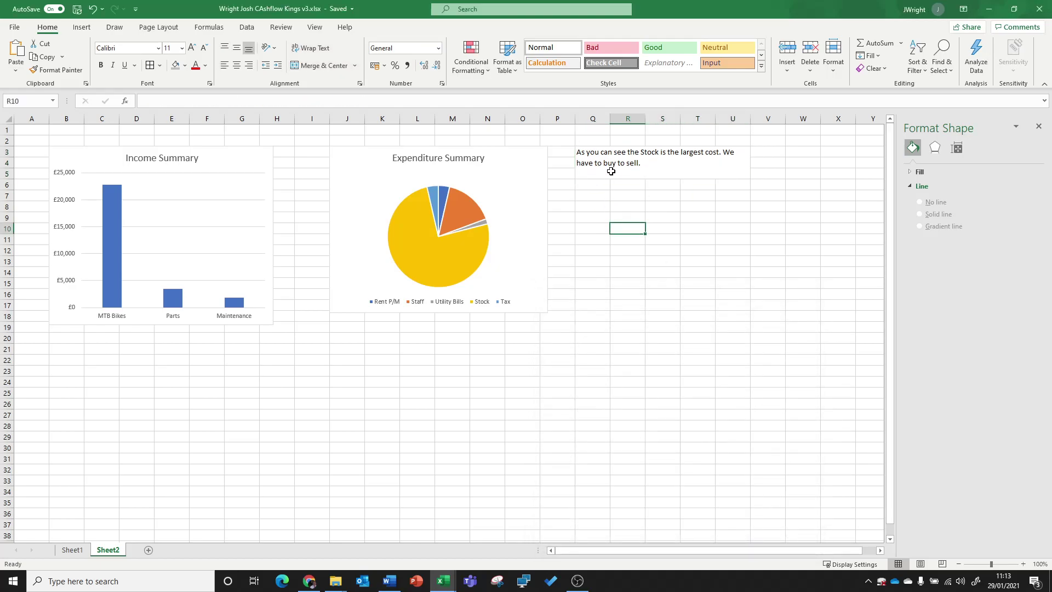
left_click(381, 183)
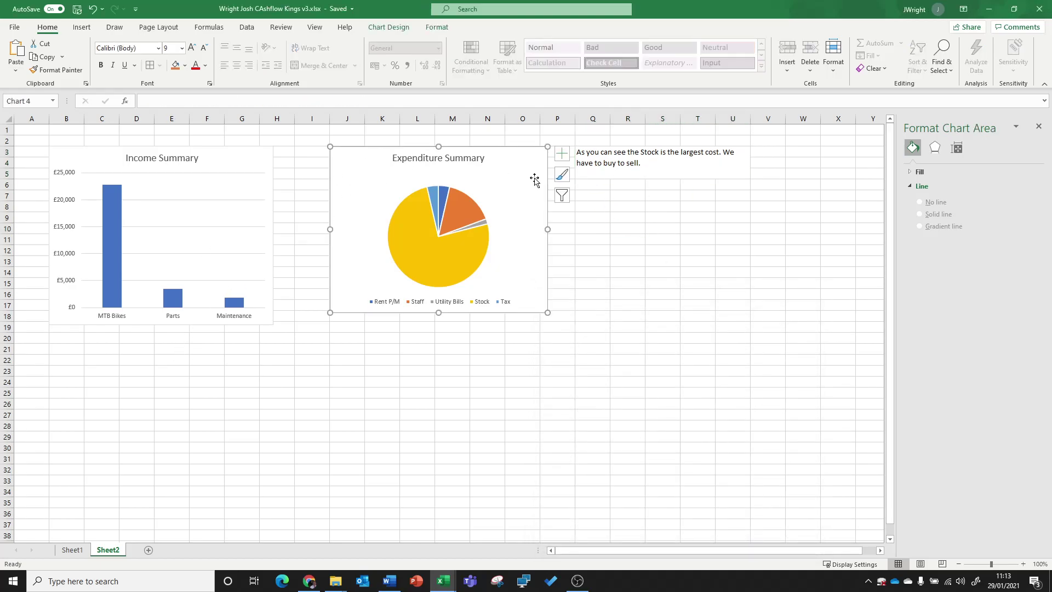
left_click(707, 209)
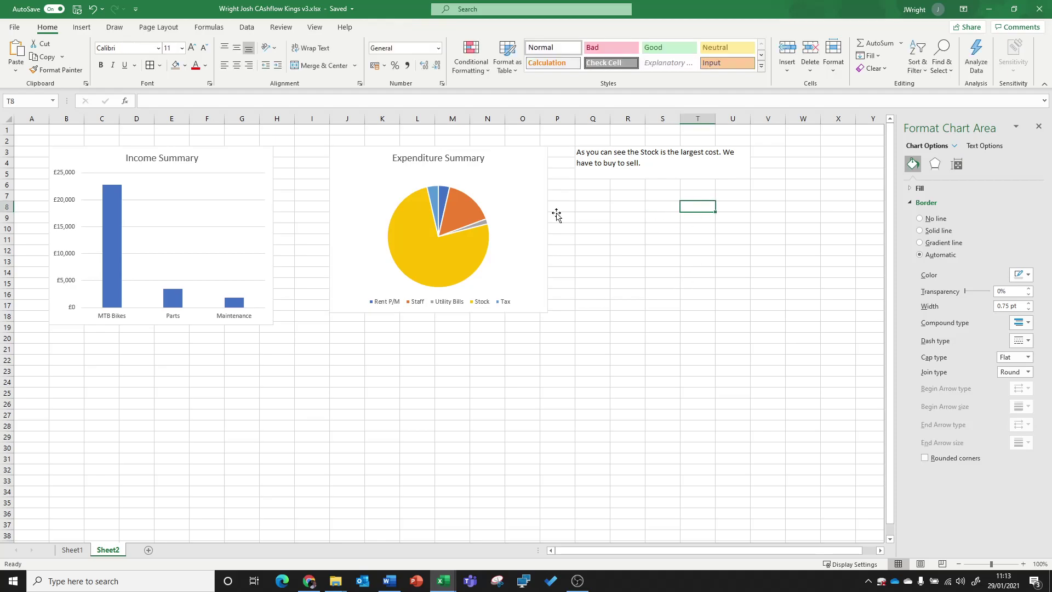
Step: Fill cells A1:V1 with dark orange as a header band above the charts
left_click_drag(33, 128, 782, 129)
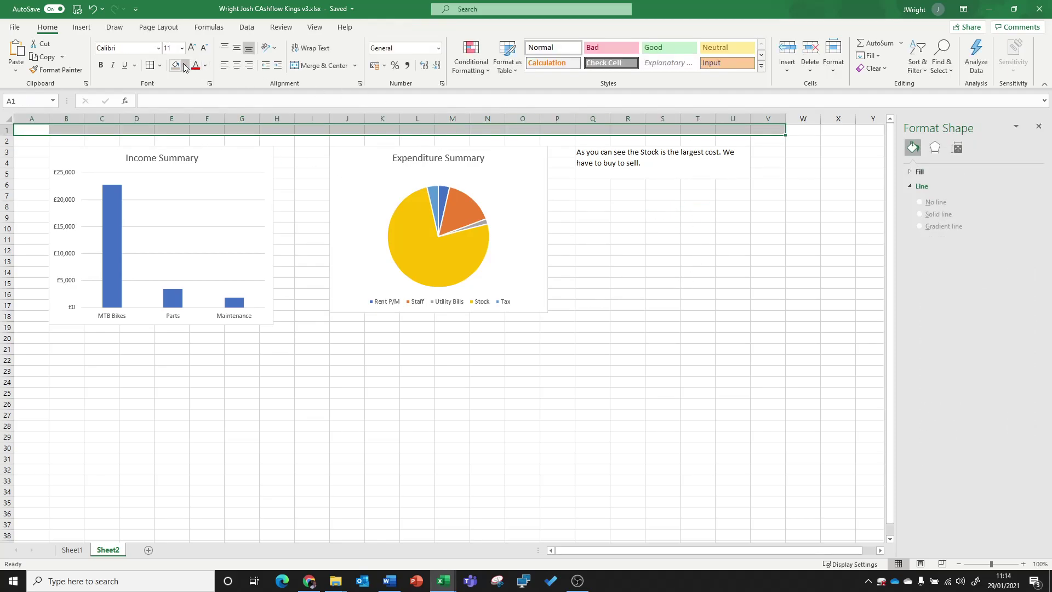
left_click(186, 65)
left_click(221, 132)
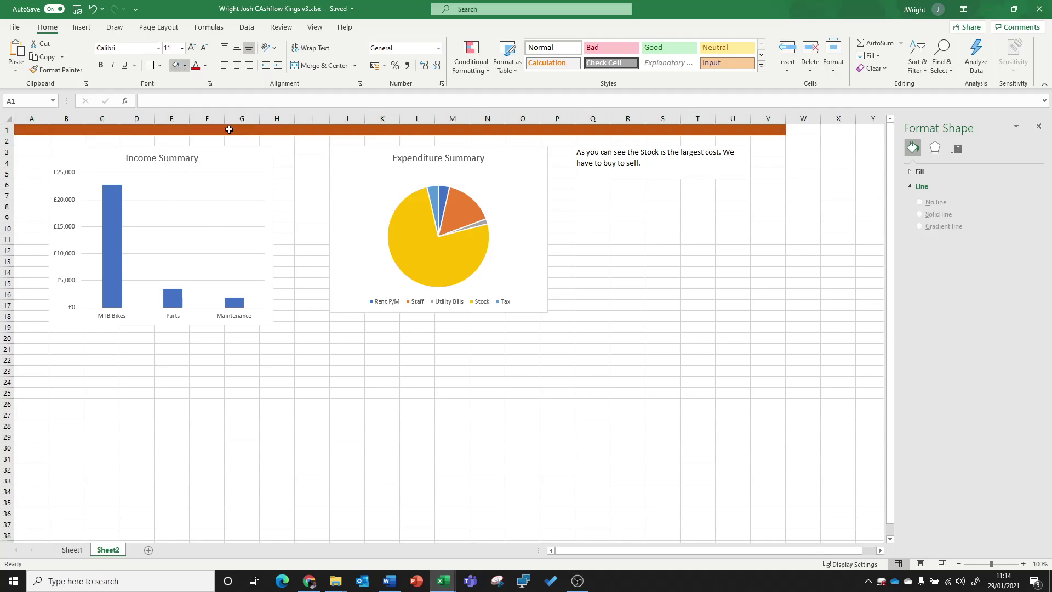
left_click(768, 349)
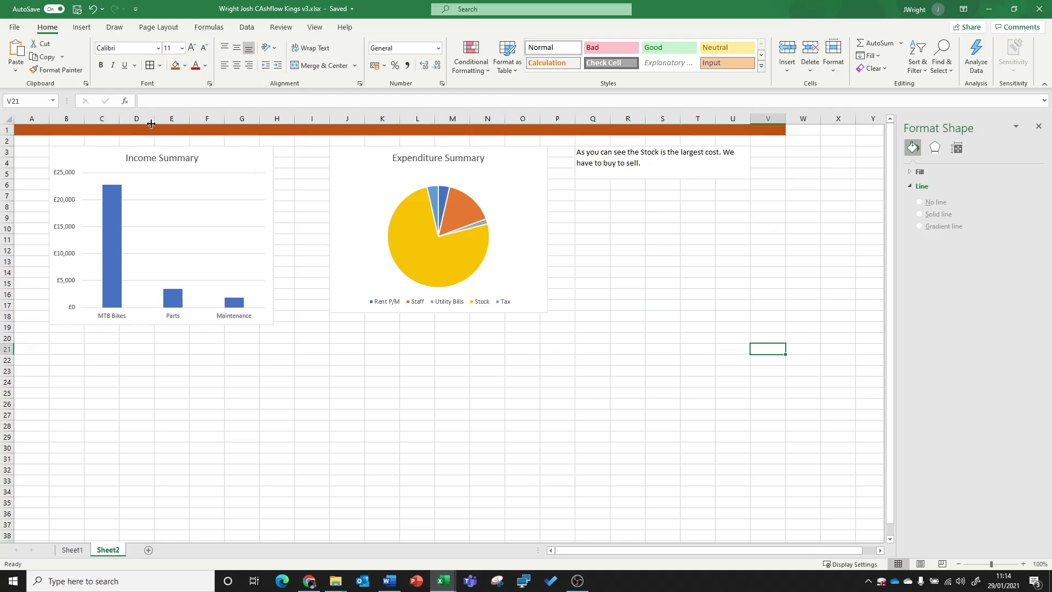
Step: Enter the heading "Overview Graphs" in cell B1
left_click(73, 130)
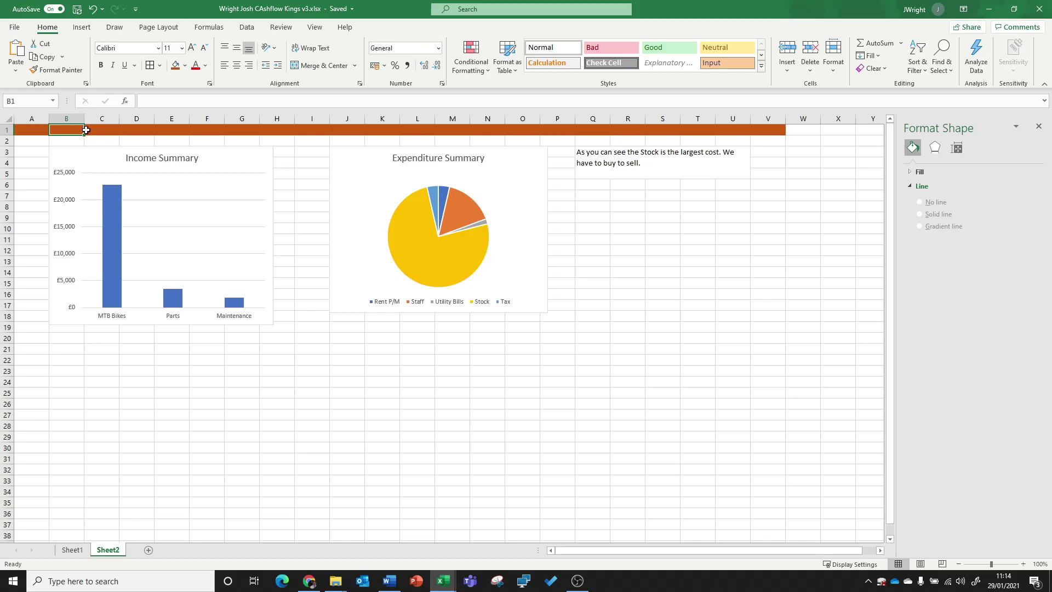
type("Overview Graphs")
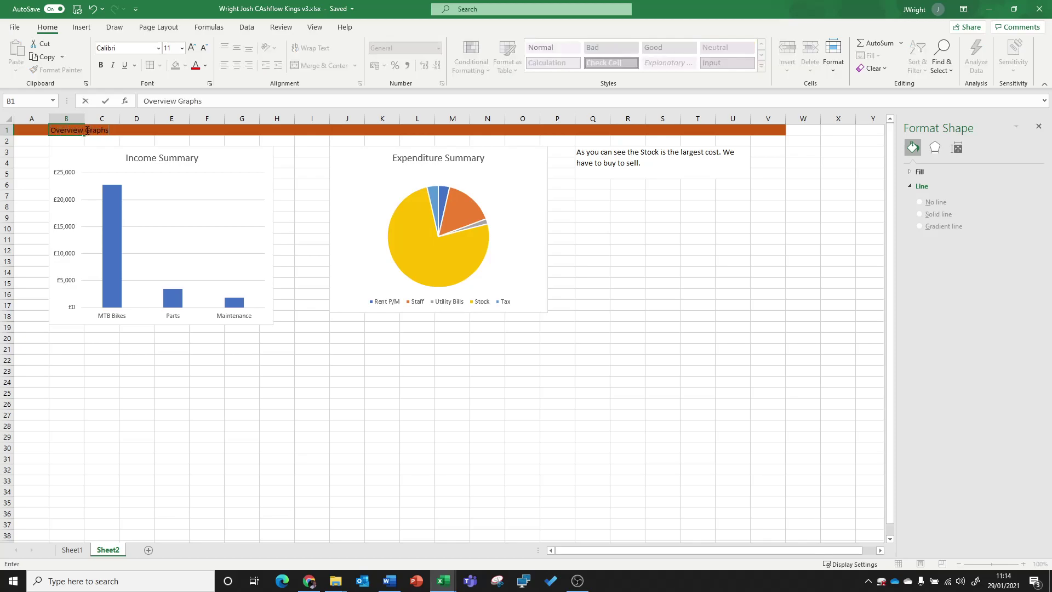
key("Return")
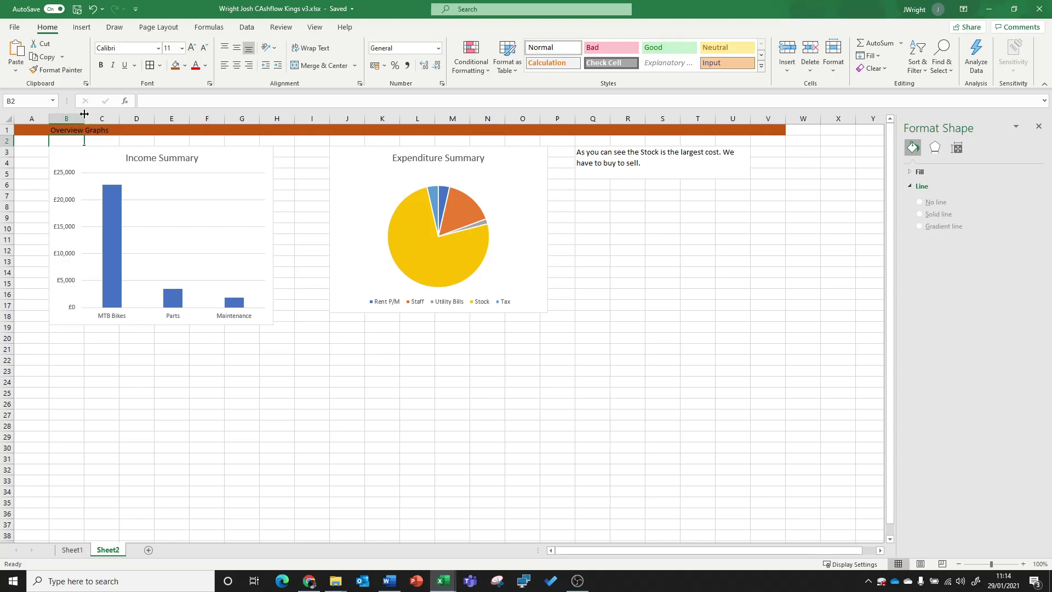
Step: Make the "Overview Graphs" heading in B1 bold and increase its font size to 22
left_click(80, 130)
left_click(101, 65)
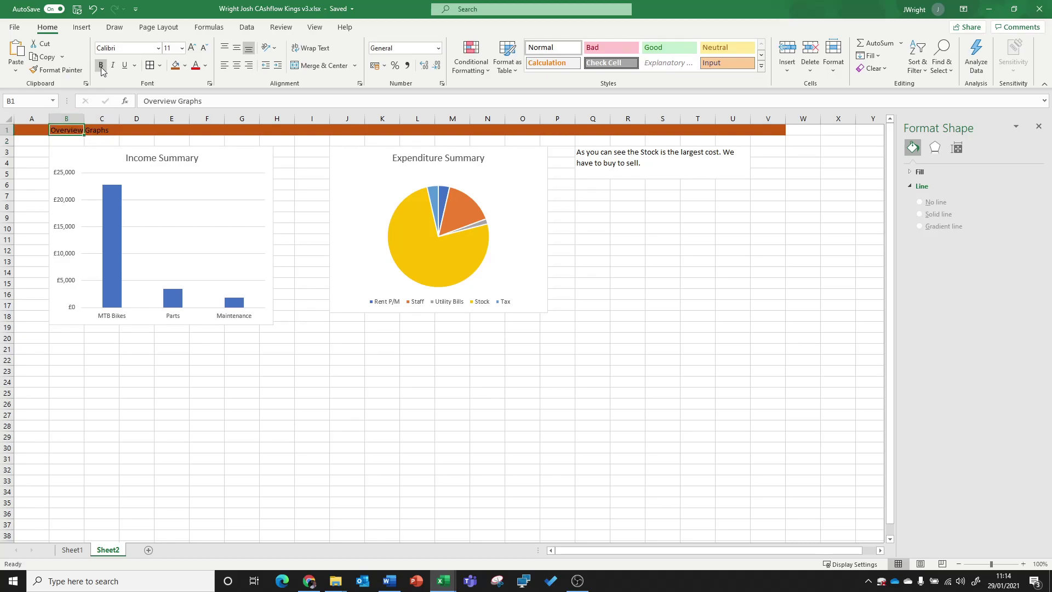
left_click(193, 48)
left_click(192, 49)
left_click(193, 48)
left_click(193, 48)
left_click(193, 48)
left_click(419, 433)
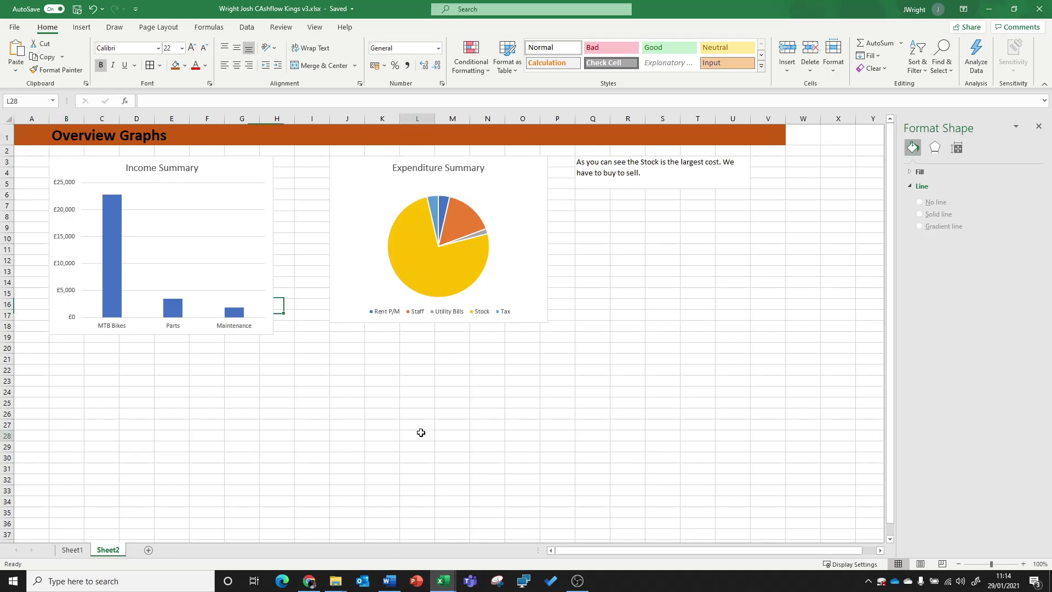
Step: Move the Expenditure Summary chart closer to the Income Summary chart, spanning about I3:O18
left_click(353, 180)
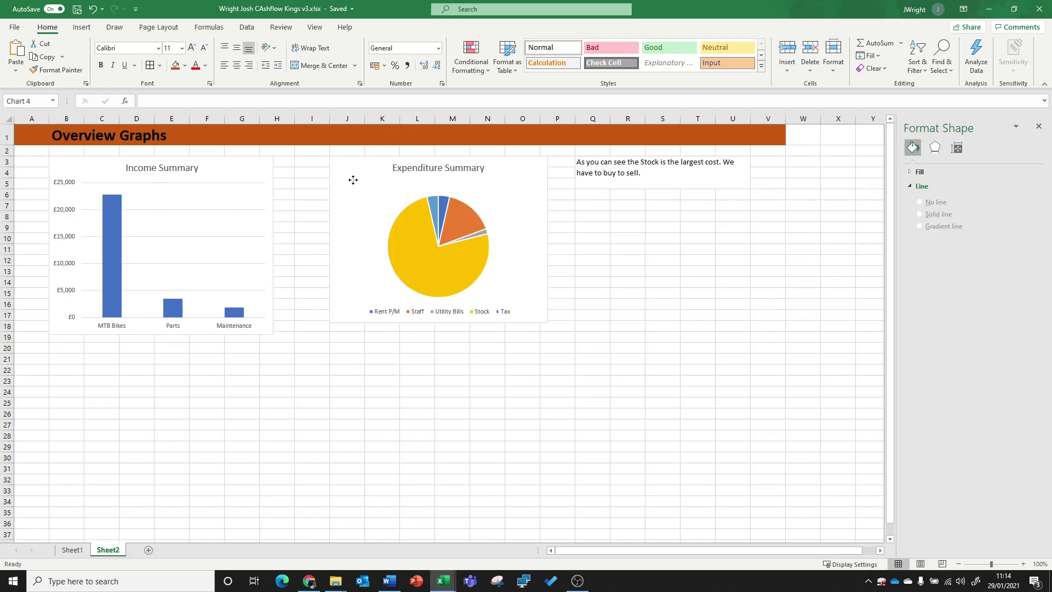
left_click_drag(359, 182, 338, 186)
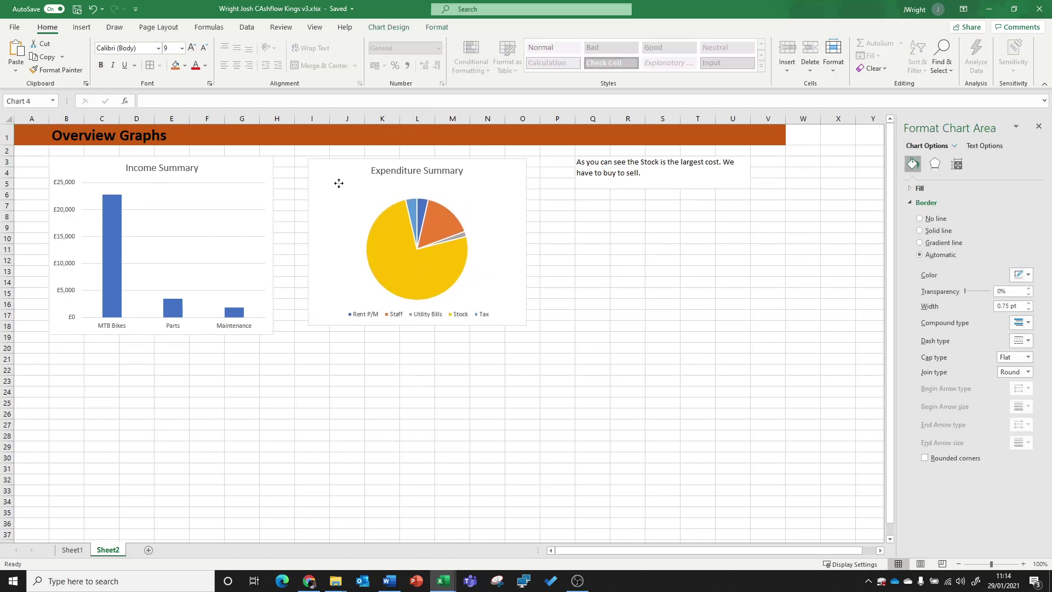
Step: Insert a clustered column chart on Sheet1 from the Bike Sales data in I6:M9
left_click(72, 549)
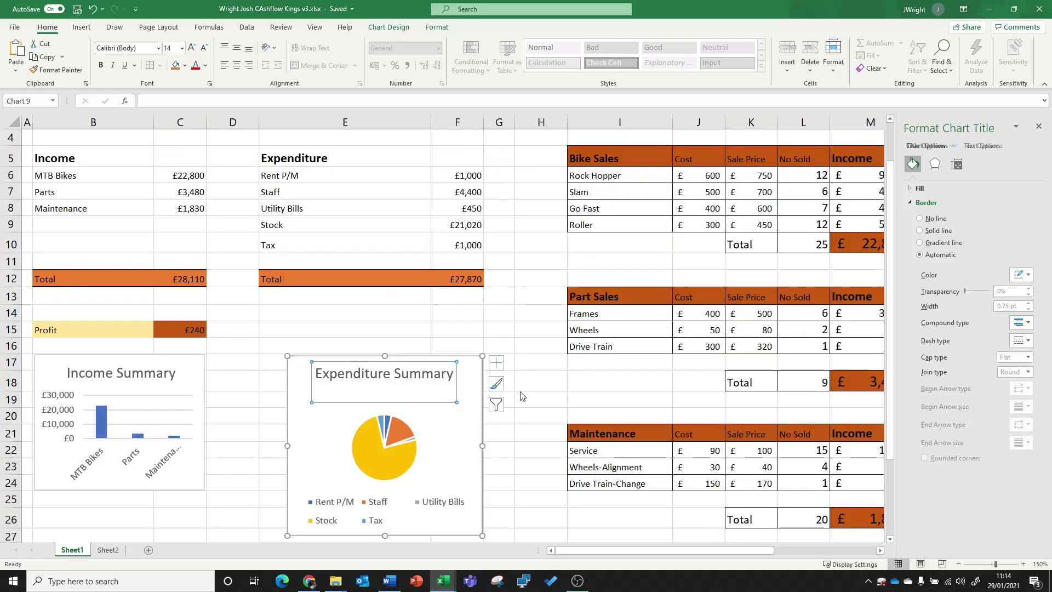
left_click_drag(661, 552, 728, 557)
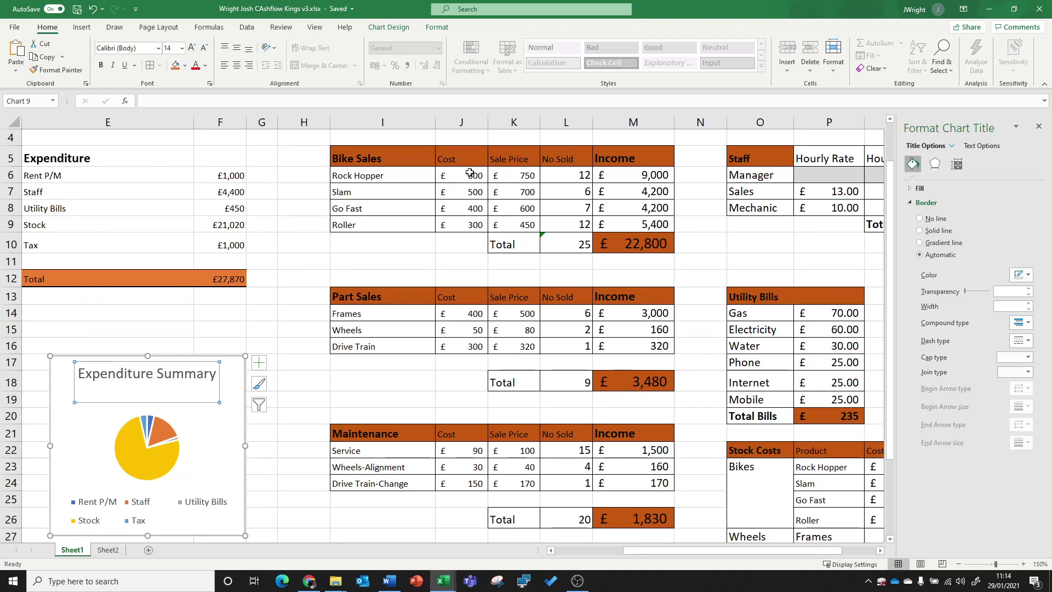
left_click_drag(390, 176, 636, 221)
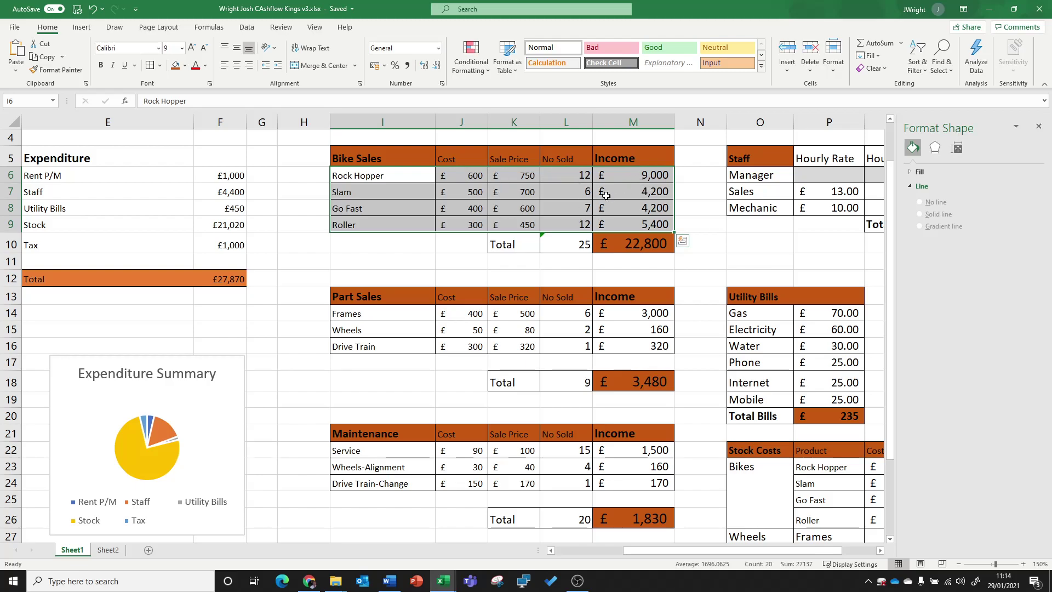
left_click(85, 28)
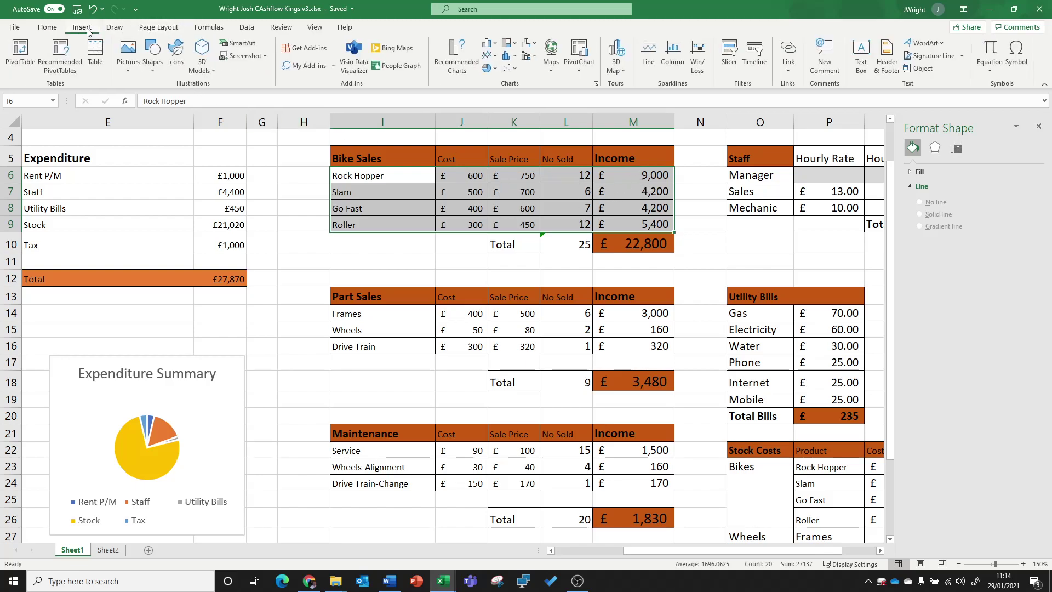
left_click(492, 43)
left_click(496, 81)
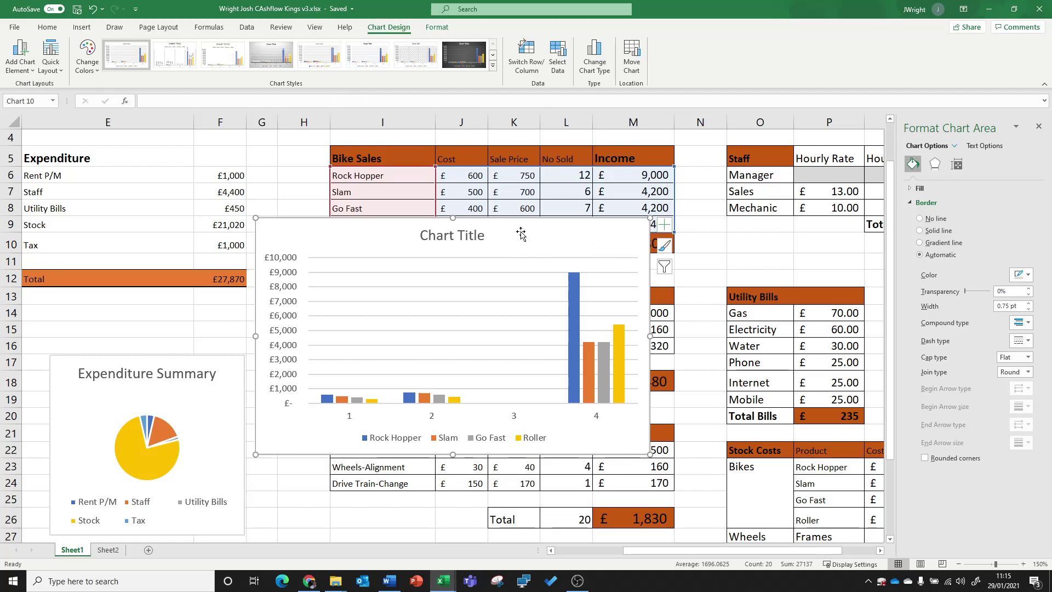
Step: Exclude horizontal categories 1, 2 and 3 from the bike sales chart's data source, keeping only category 4
left_click(1038, 126)
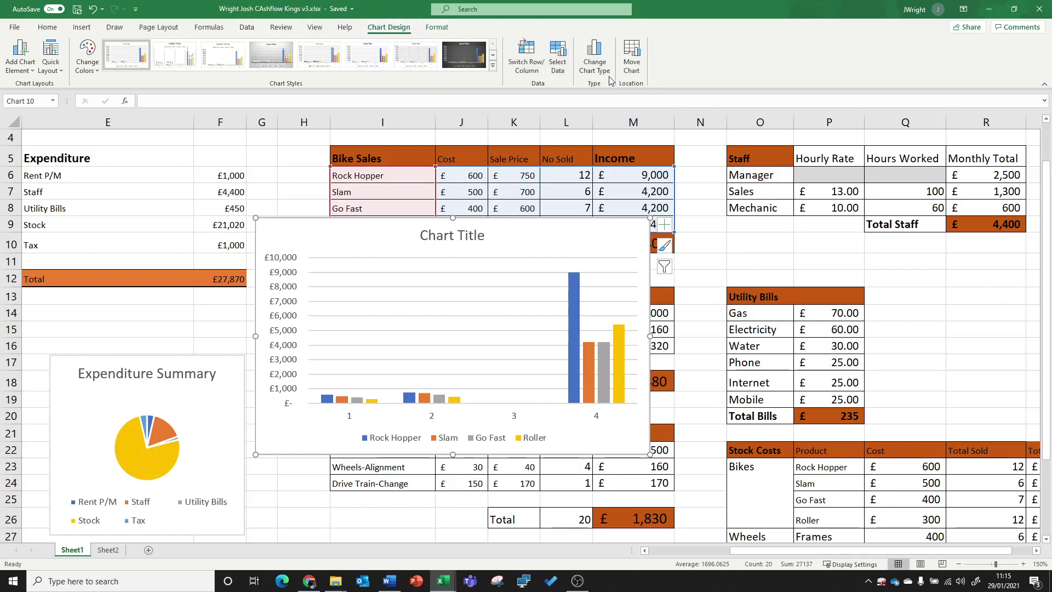
left_click(559, 61)
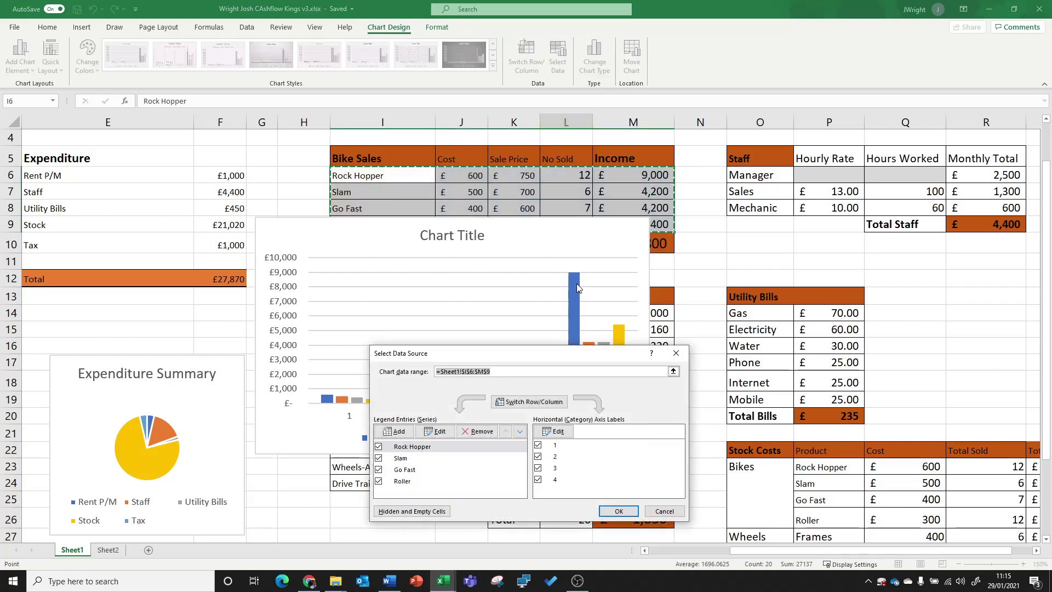
left_click_drag(560, 348, 842, 50)
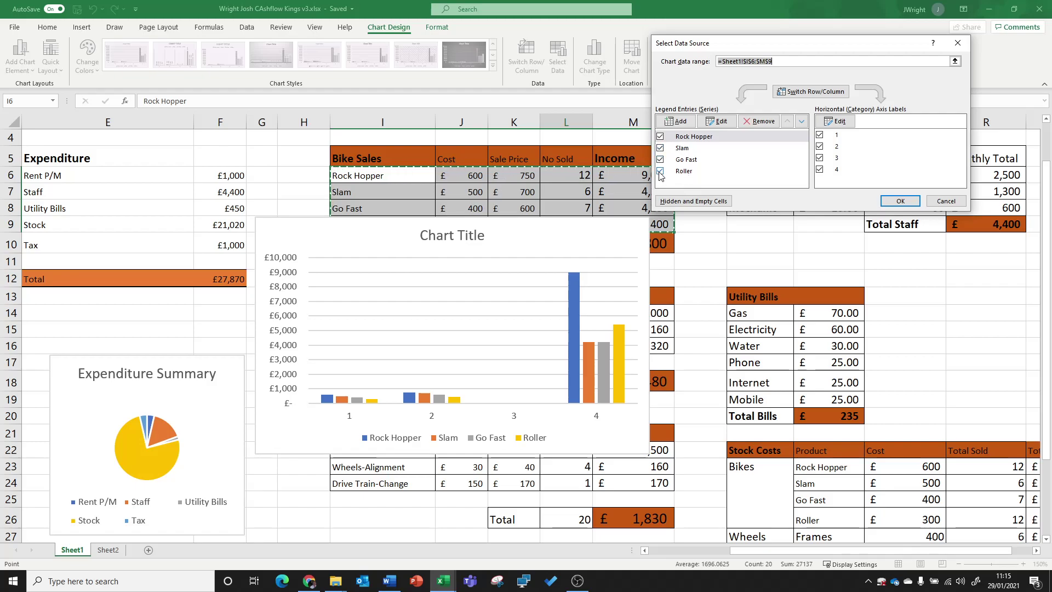
left_click(820, 135)
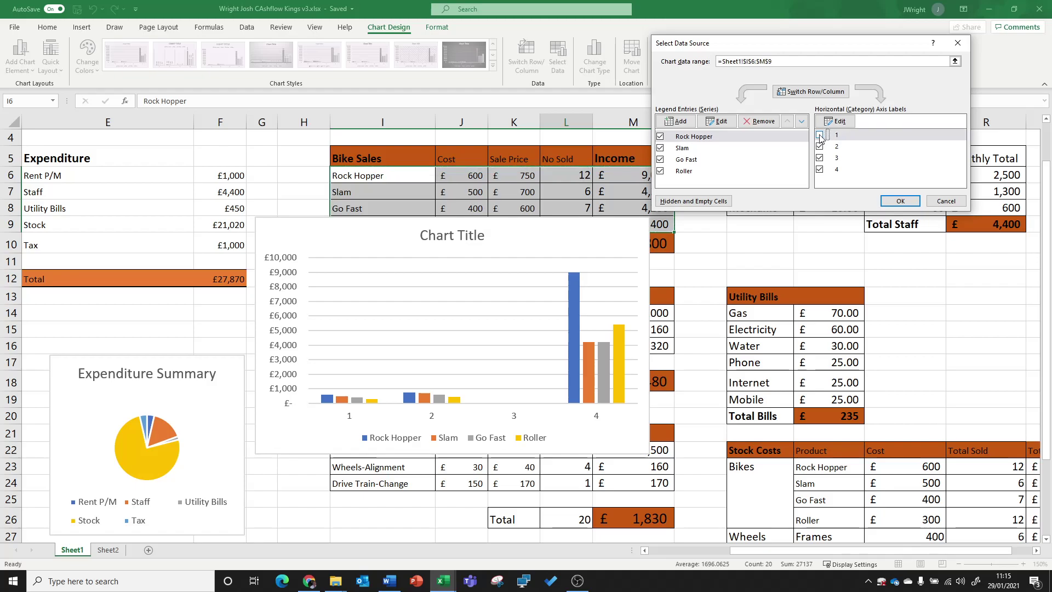
left_click(821, 147)
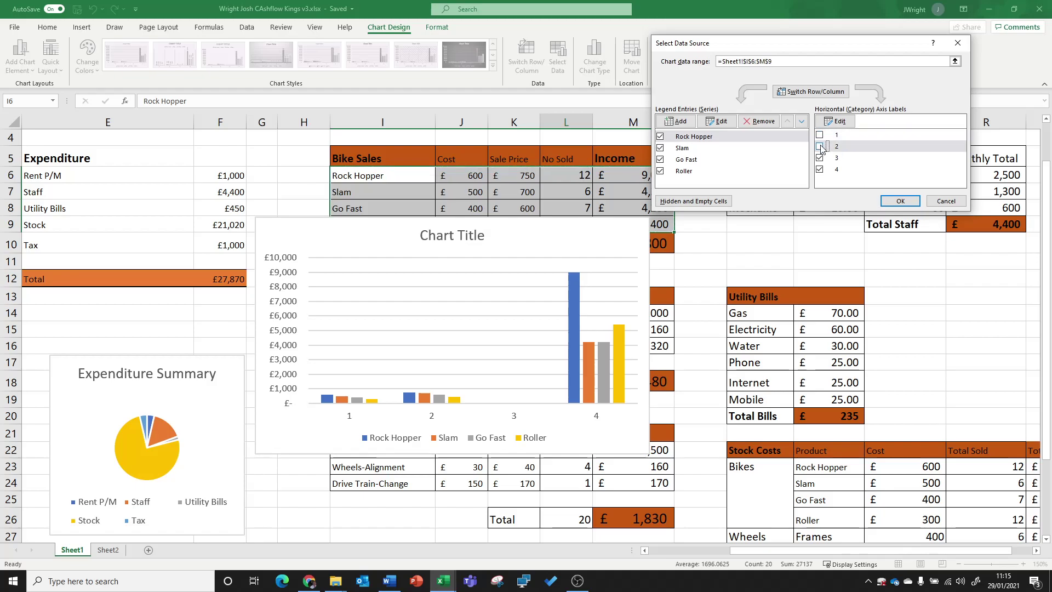
left_click(819, 158)
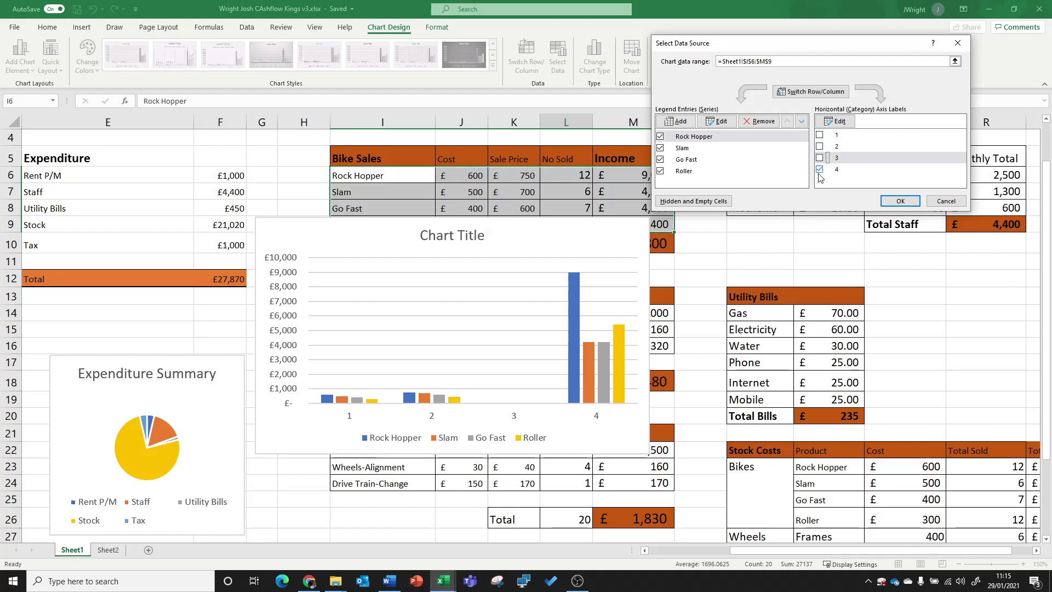
left_click(901, 201)
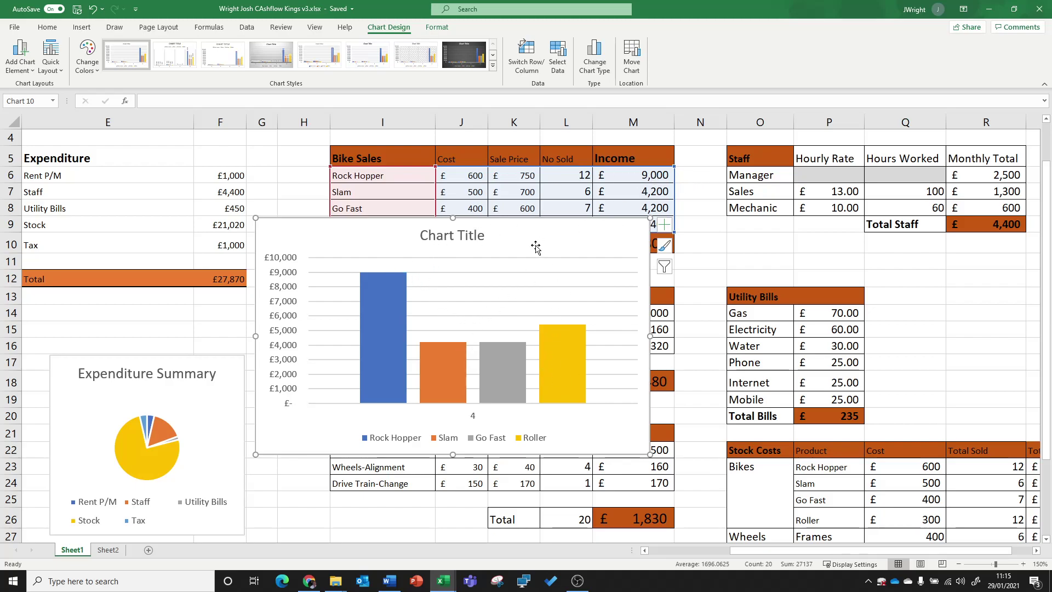
Step: Replace the bike sales chart's title with "Bike Sales Totals"
double_click(451, 236)
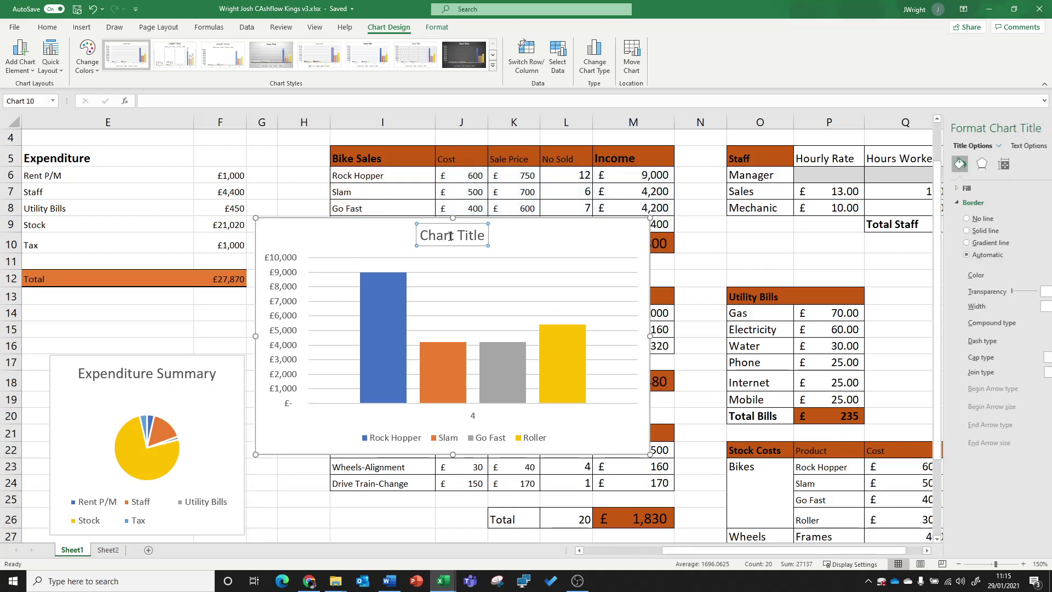
triple_click(450, 236)
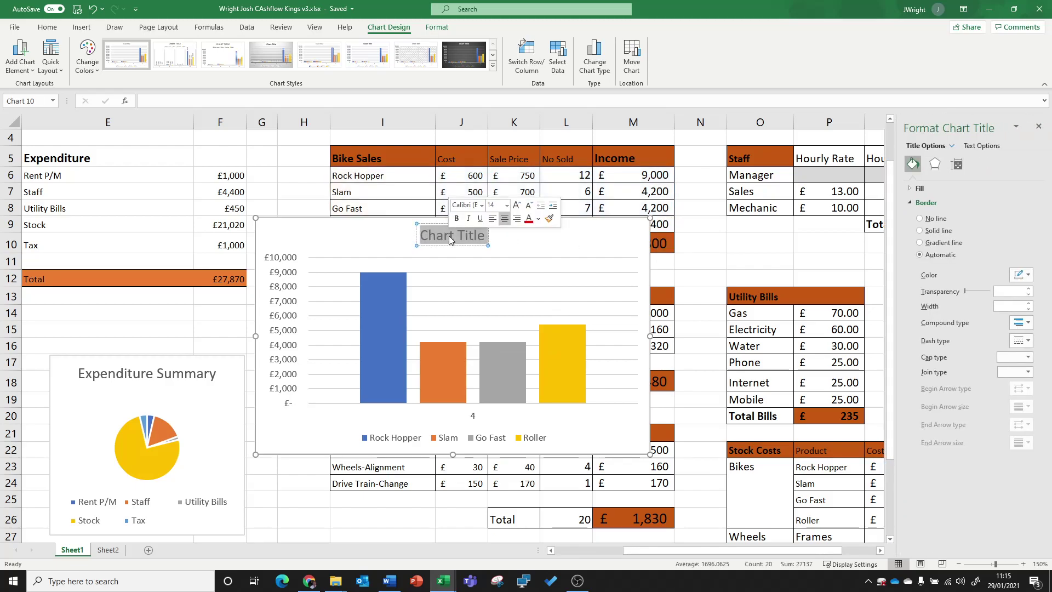
key("BackSpace")
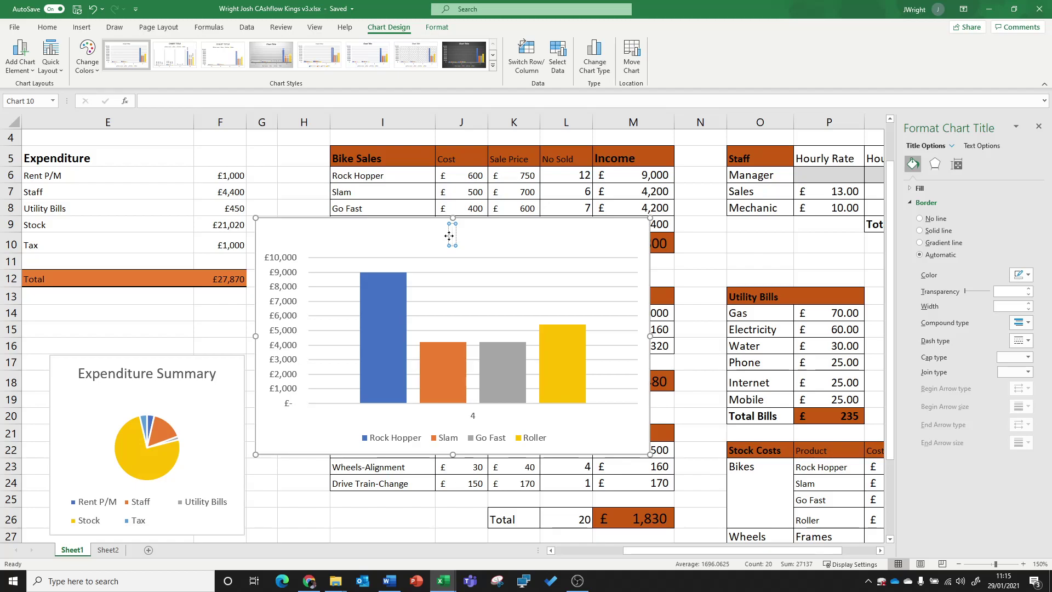
type("Bike Sa")
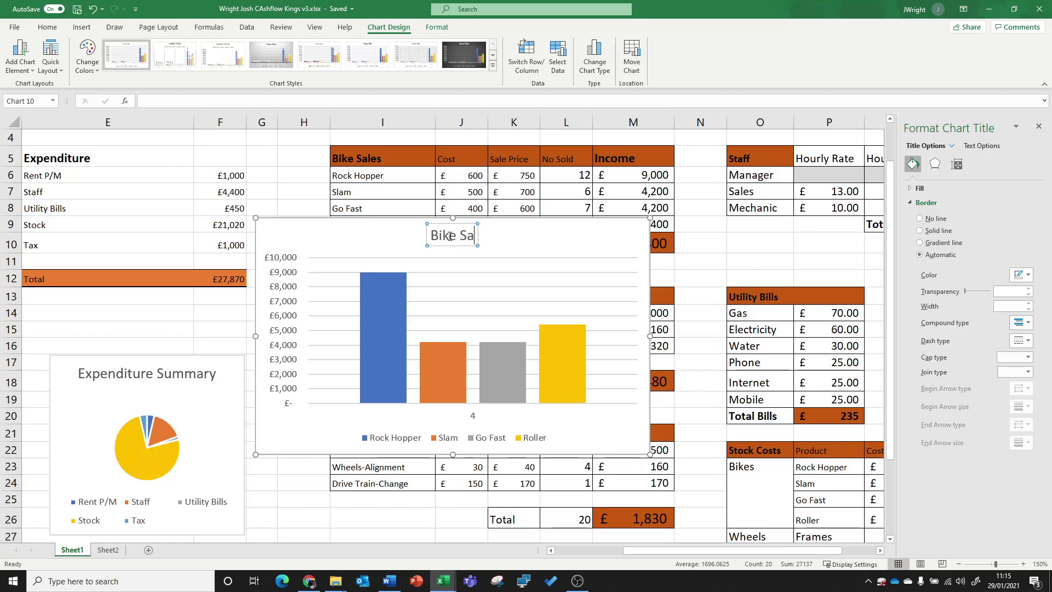
type("les Totals")
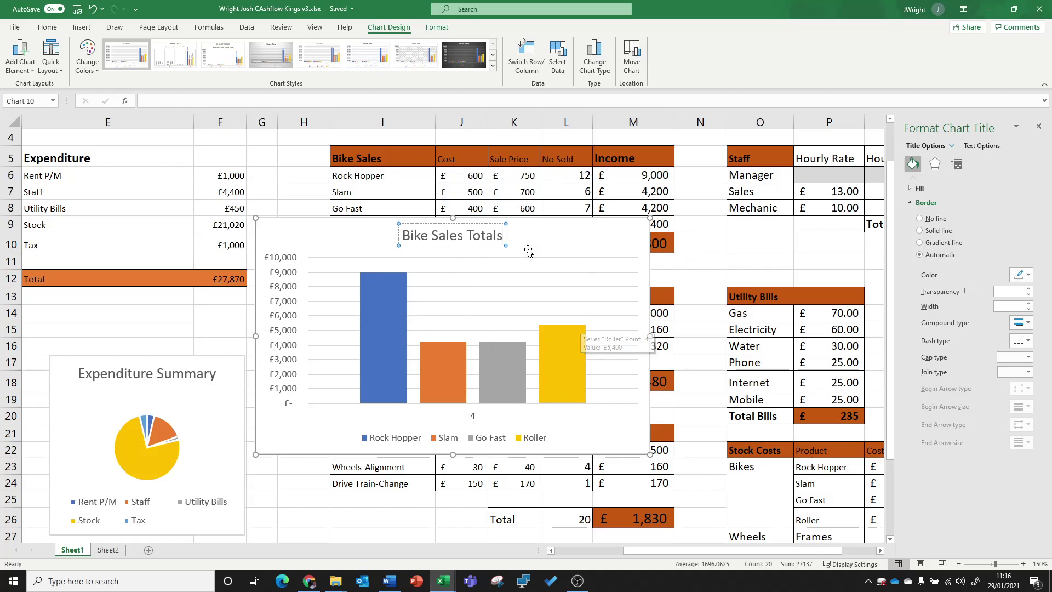
left_click(566, 234)
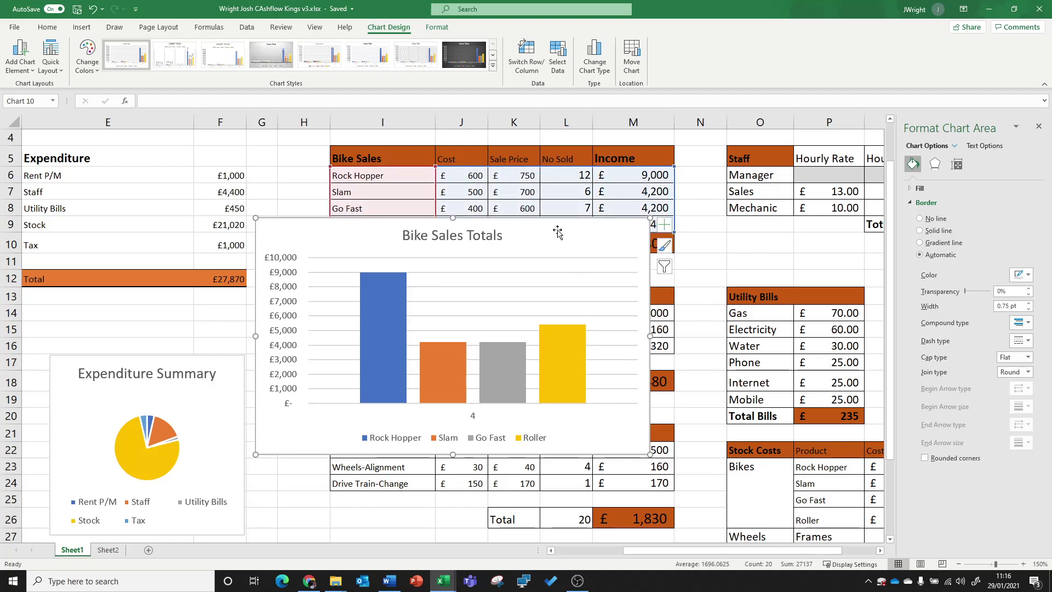
Step: Cut the Bike Sales Totals chart from Sheet1
left_click_drag(528, 236, 528, 235)
right_click(529, 235)
left_click(512, 225)
right_click(533, 234)
left_click(567, 244)
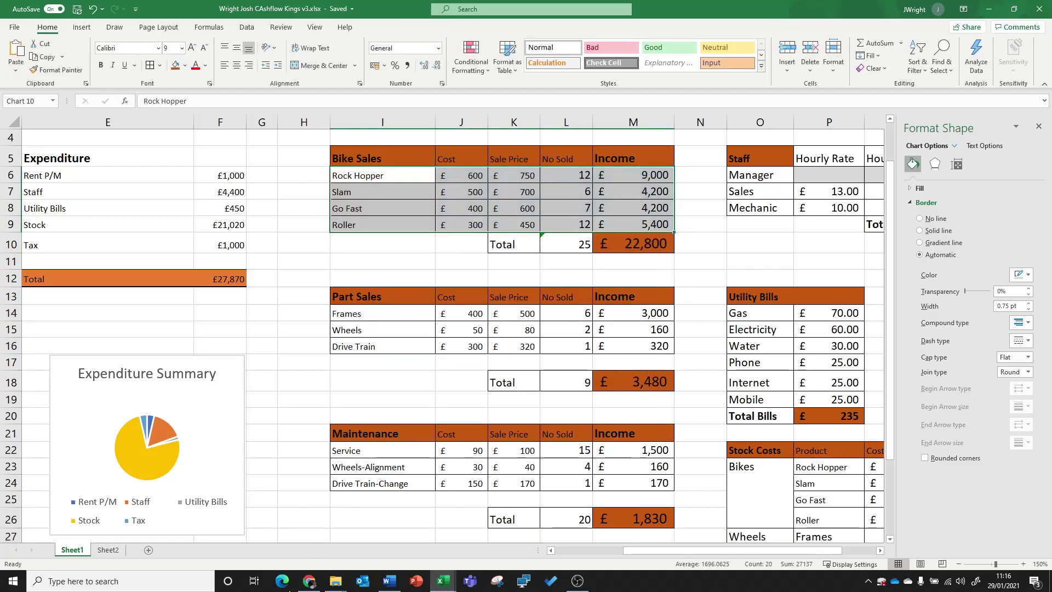
Step: Enter the heading "product Sales Summary" in cell B21 of Sheet2, below the Income Summary chart
left_click(109, 550)
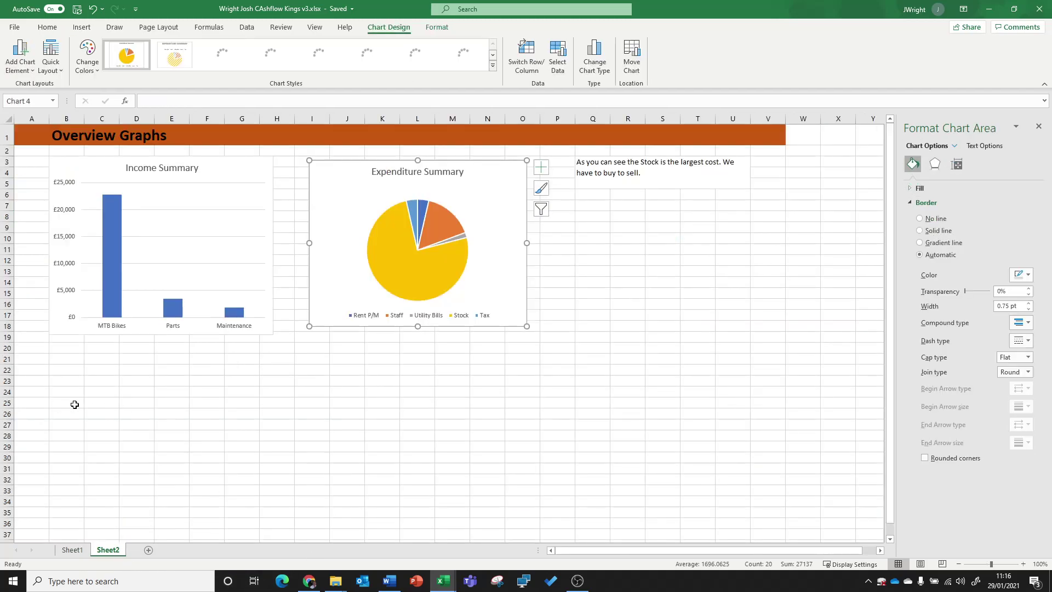
left_click(66, 387)
left_click(75, 370)
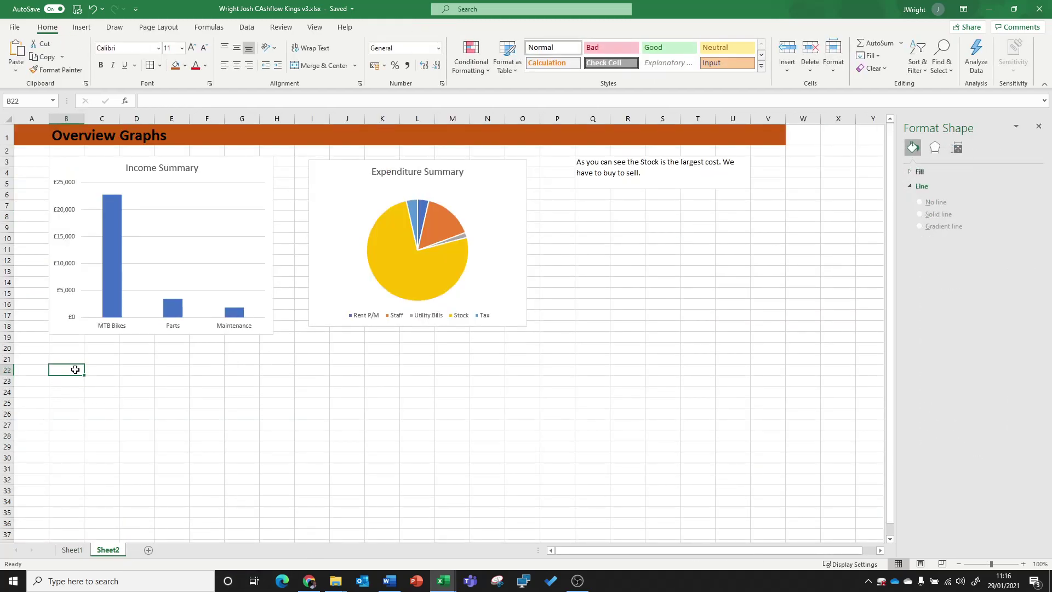
key("Up")
type("produc")
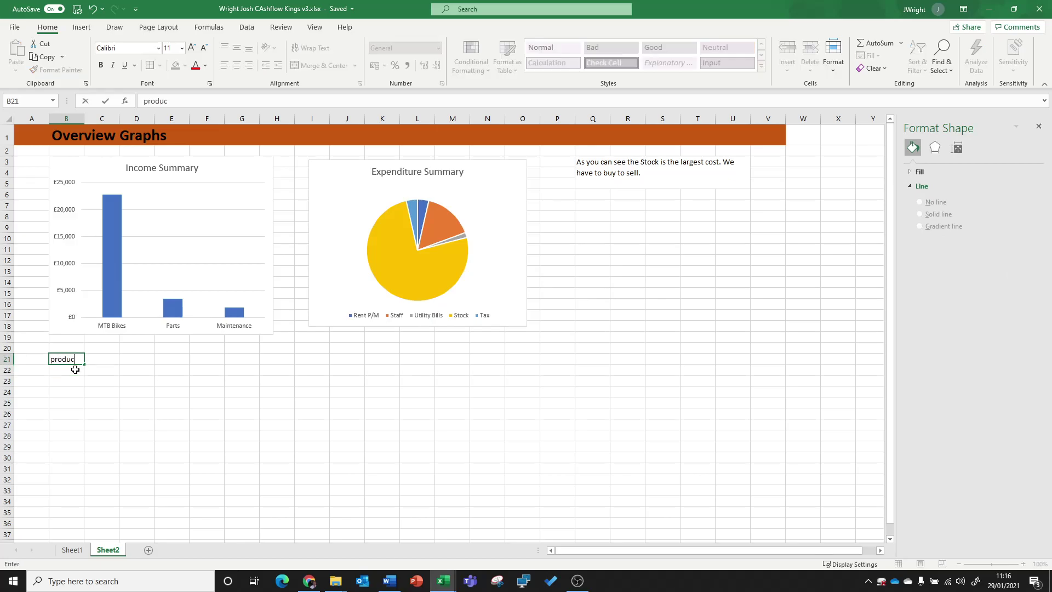
type("t Sales Summary")
key("Return")
Step: Paste the cut Bike Sales Totals chart at cell B22, beneath the new heading
key("ctrl+v")
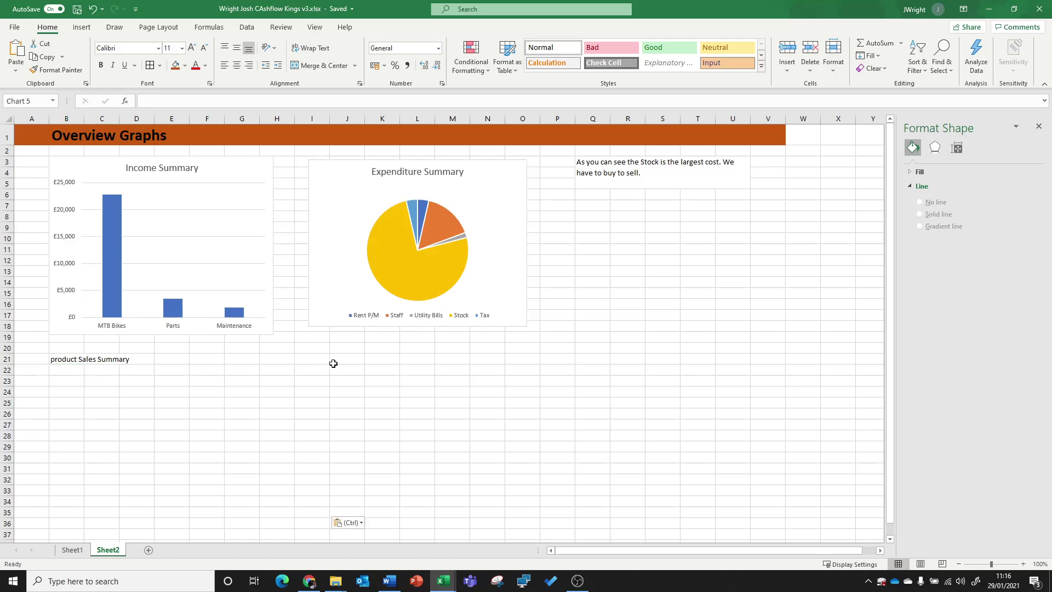
left_click(264, 428)
left_click_drag(259, 373, 259, 382)
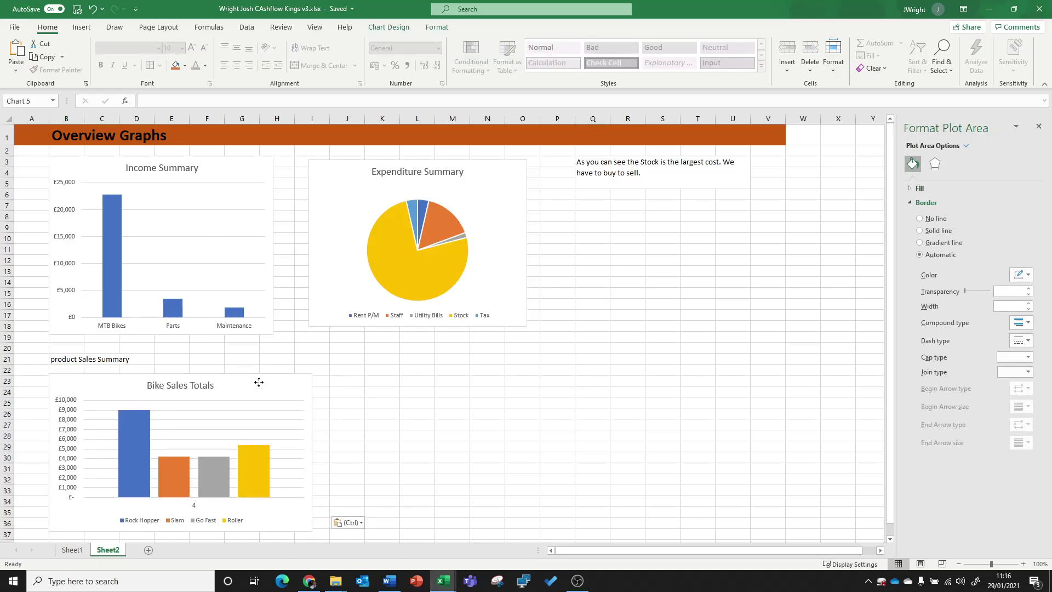
left_click(258, 381)
Step: Make the "product Sales Summary" heading bold and fill B21:V21 with the dark orange used for the page's top banner
left_click(59, 362)
left_click(100, 65)
left_click(444, 446)
left_click_drag(82, 360, 781, 359)
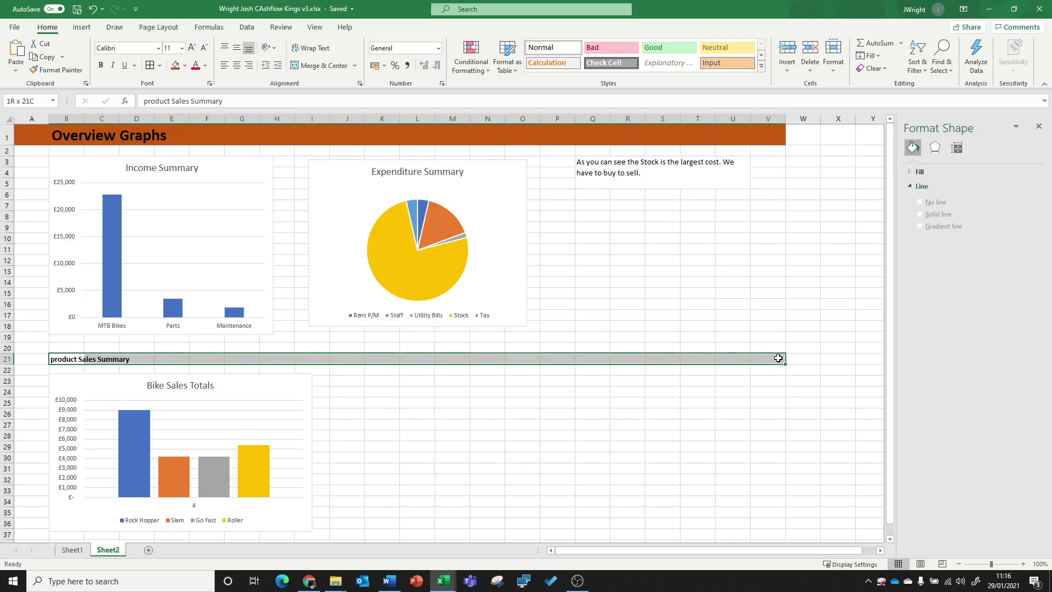
left_click(175, 65)
left_click(430, 426)
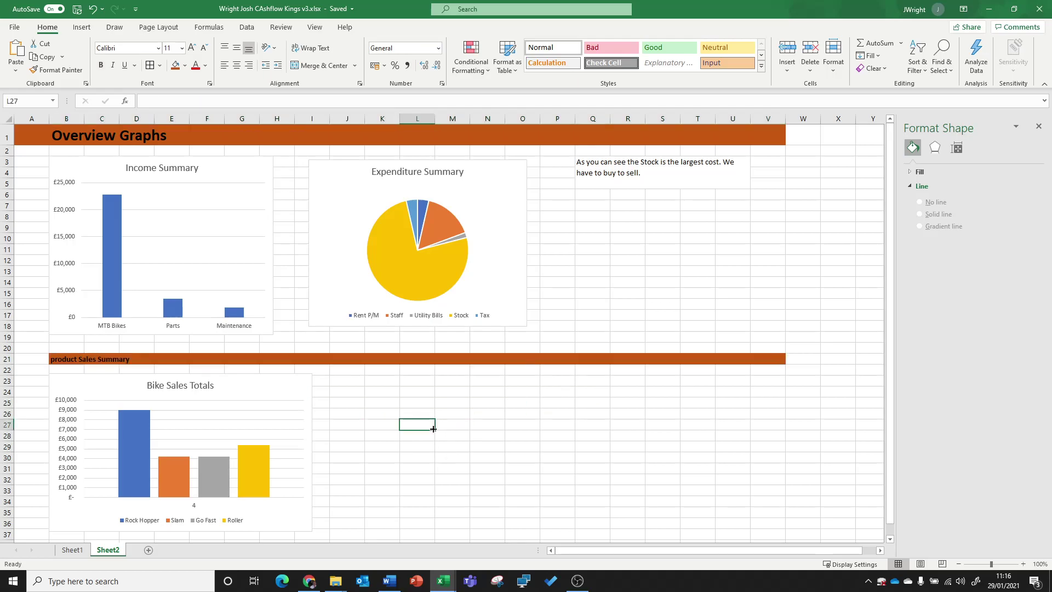
Step: Merge and center cells J23:N25 beside the Bike Sales Totals chart
scroll(430, 427, "down", 2)
left_click_drag(348, 308, 484, 324)
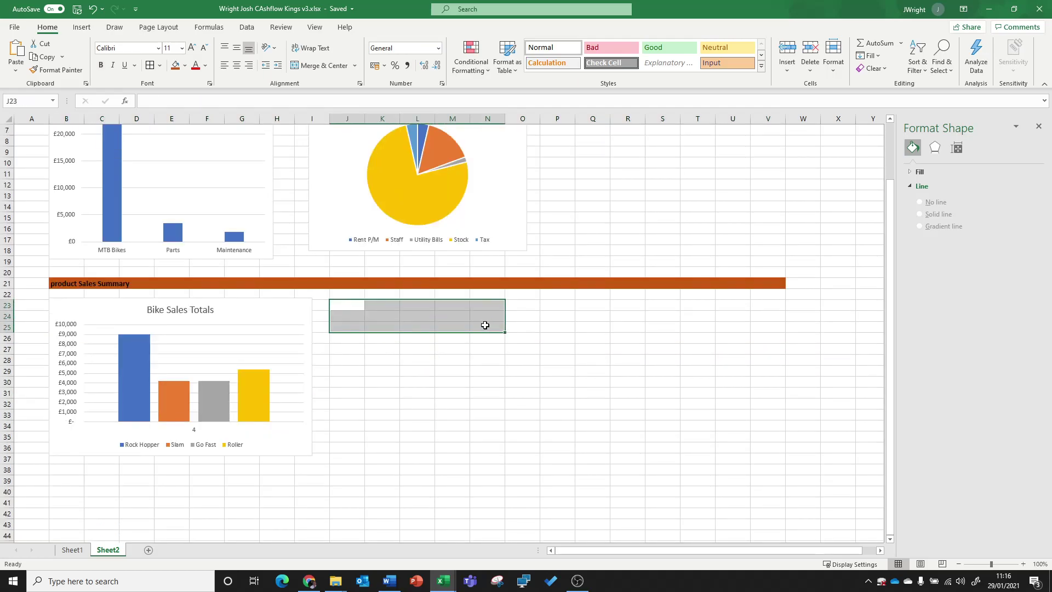
left_click(318, 66)
Step: Enter the comment "AS you can see rock hopper generates more sales than any other bike." in the merged cell J23
type("AS you ca")
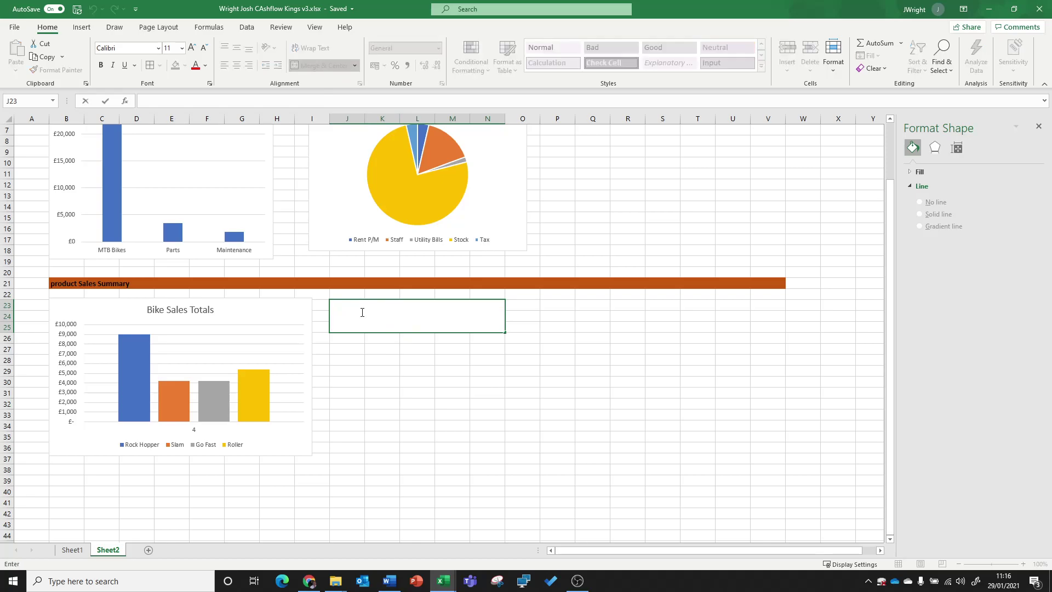
type("n see")
type("rock hp")
key("BackSpace")
type("opper generates more sales than any other bik e.")
key("Return")
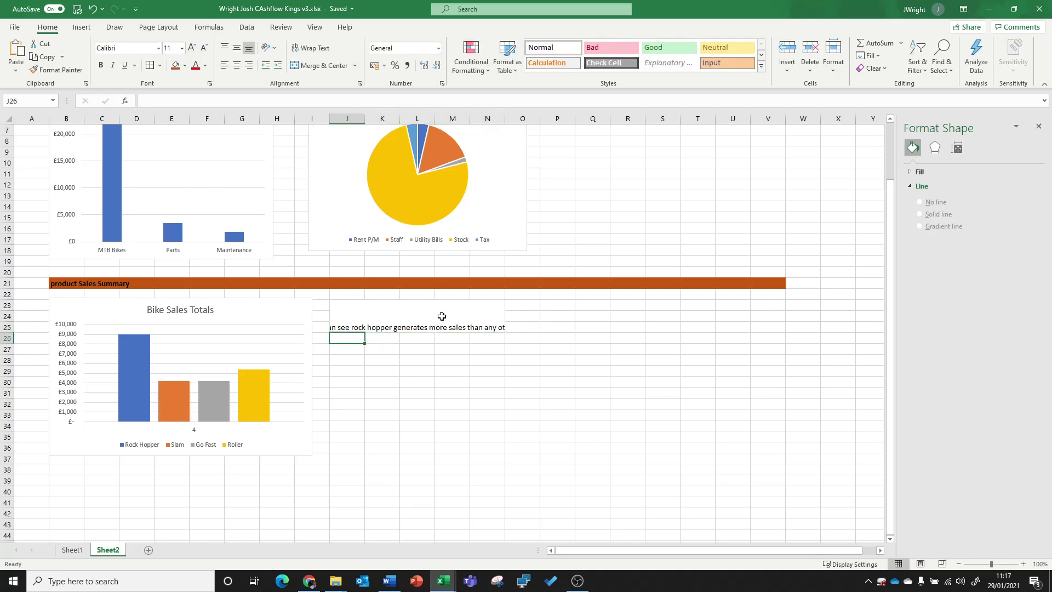
left_click(441, 316)
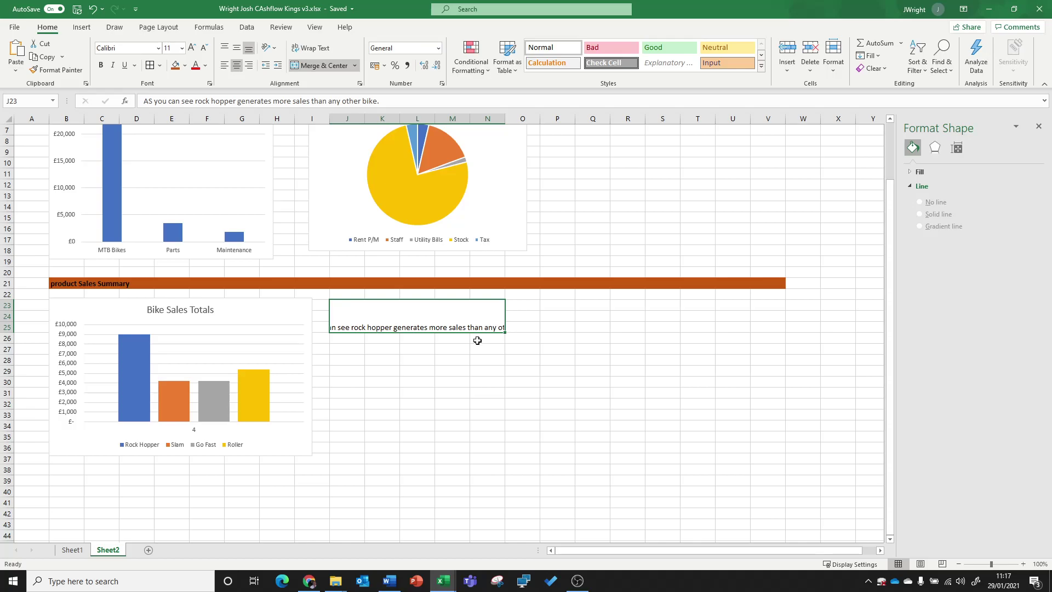
scroll(582, 285, "up", 2)
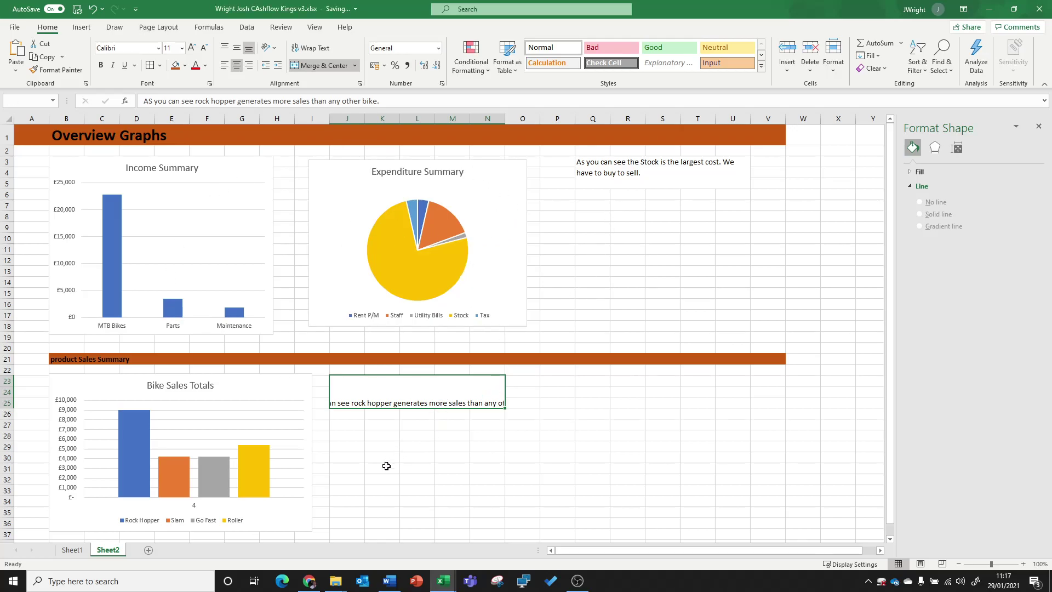
Step: Return to Sheet1 and review the income and expenditure overview at the start of the sheet
left_click(71, 549)
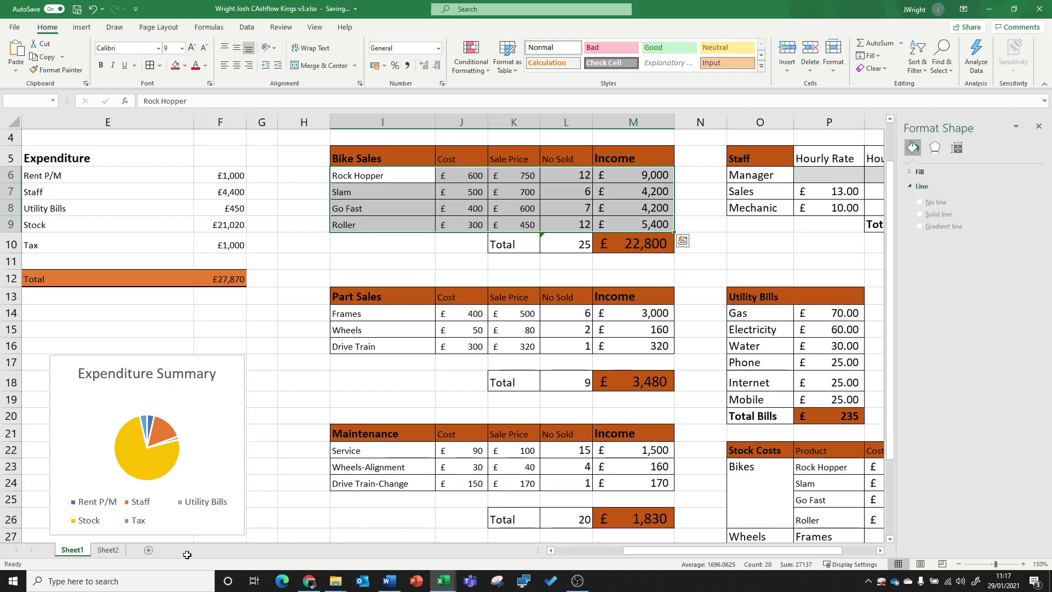
left_click_drag(725, 551, 630, 552)
scroll(461, 348, "up", 1)
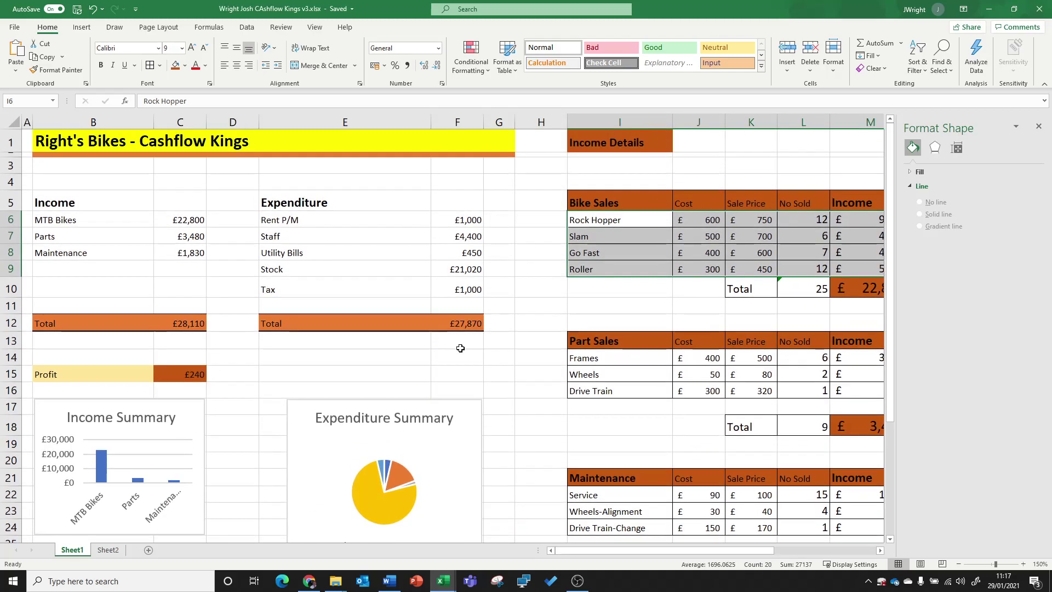